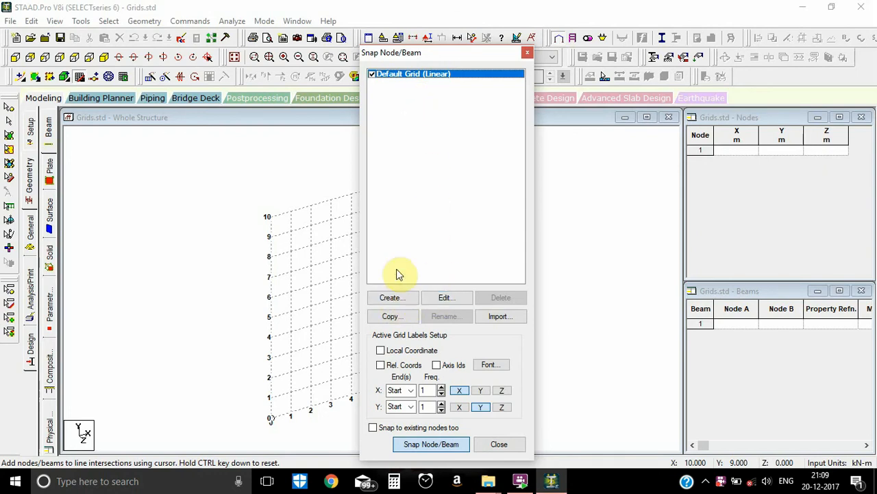
- Create a linear snap grid named Linear with the default X-Y settings and make it the active grid
drag(425, 53, 640, 31)
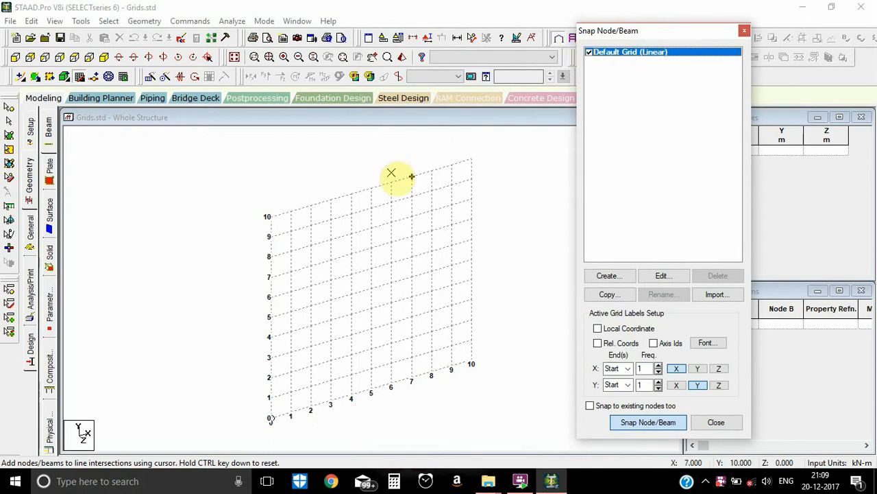
click(16, 59)
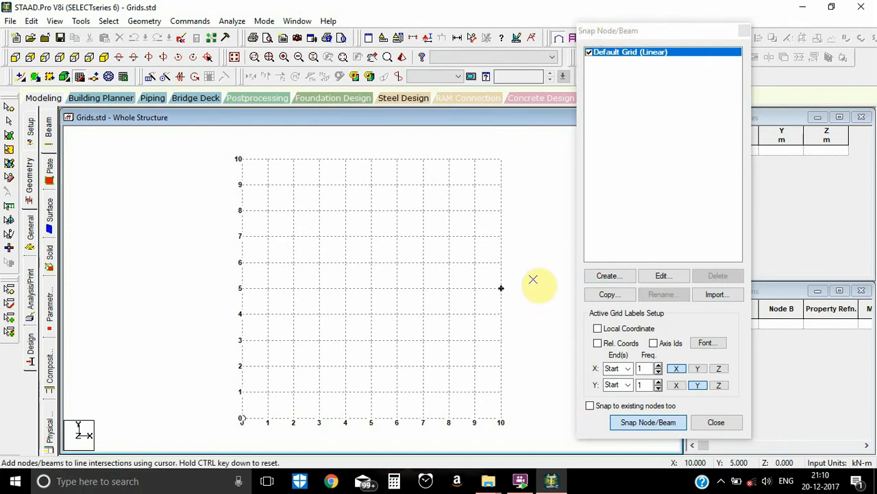
click(610, 278)
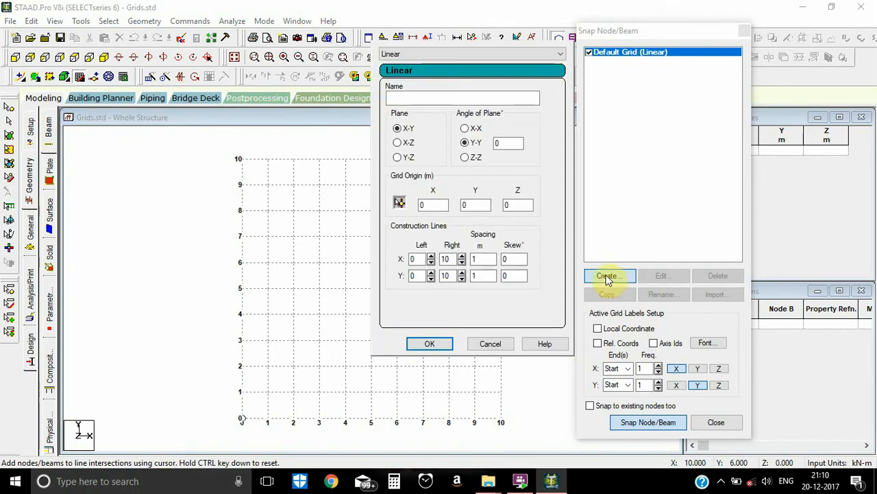
click(513, 53)
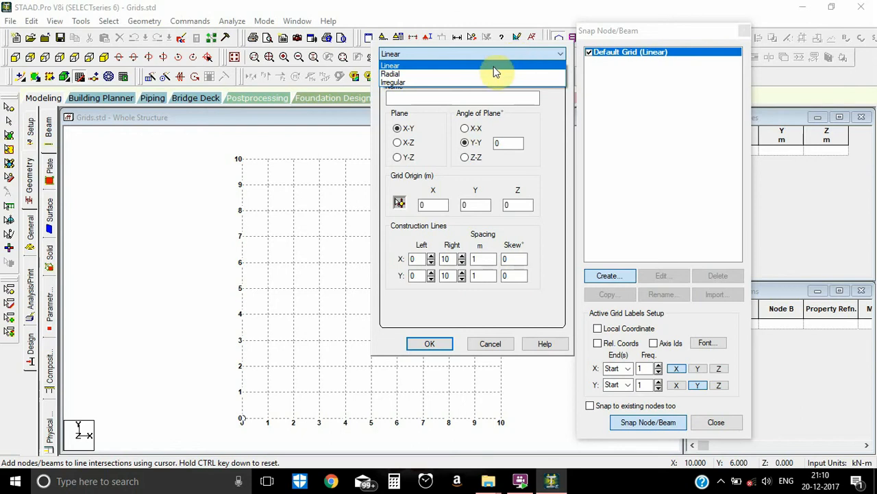
click(493, 66)
click(443, 96)
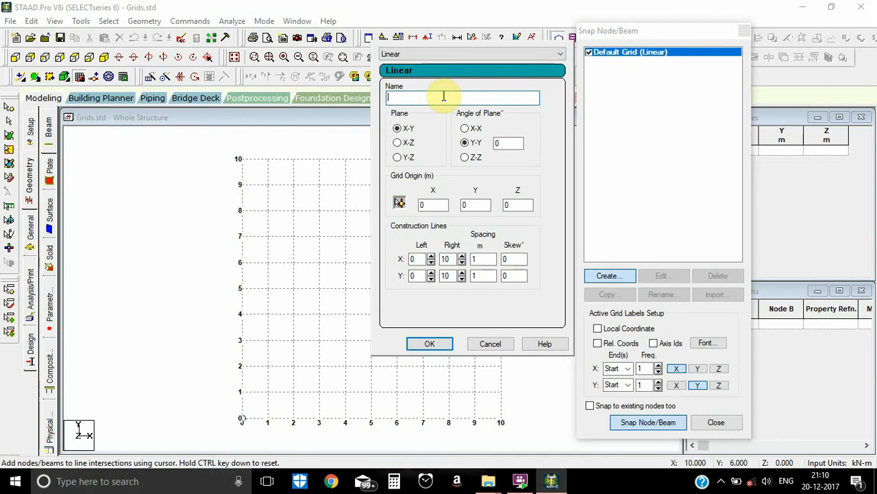
text(Lin)
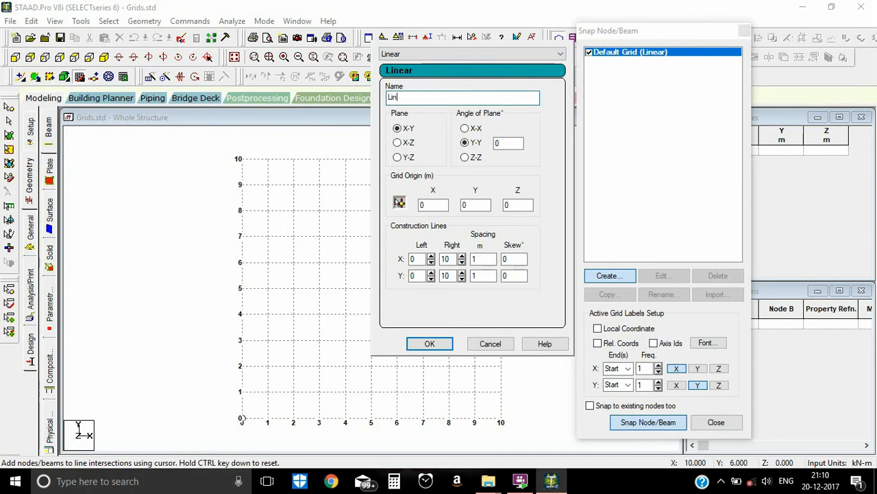
text(ear)
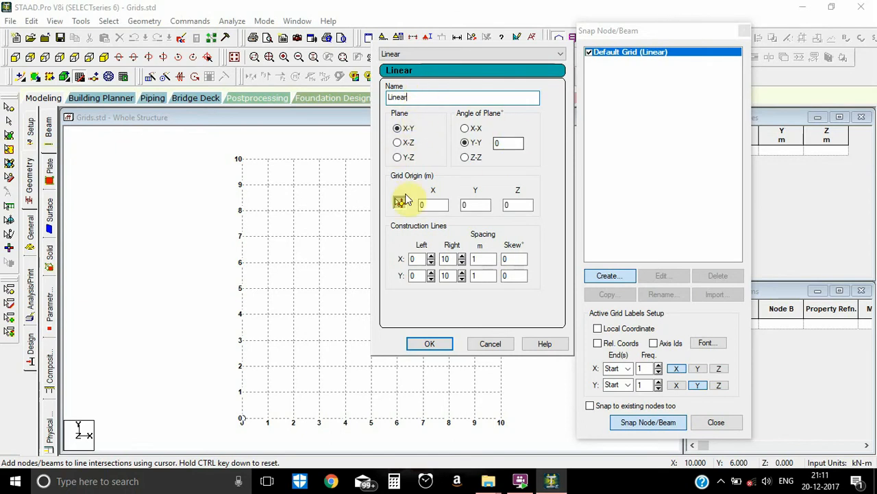
click(431, 345)
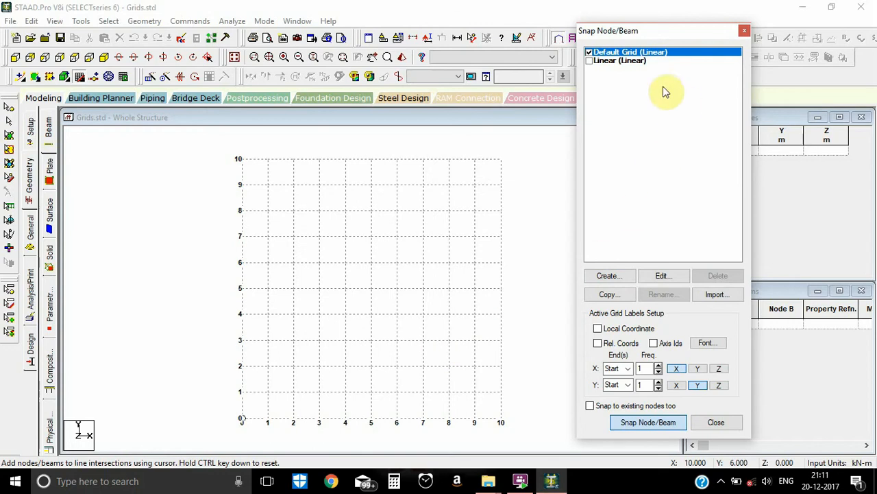
click(589, 61)
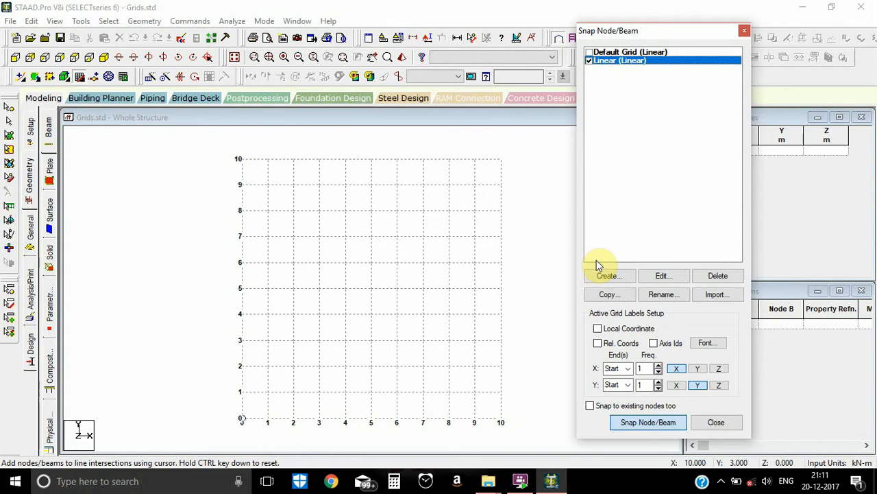
- Open the Linear grid's settings and try its plane as X-Z and Y-Z before returning it to X-Y
click(668, 280)
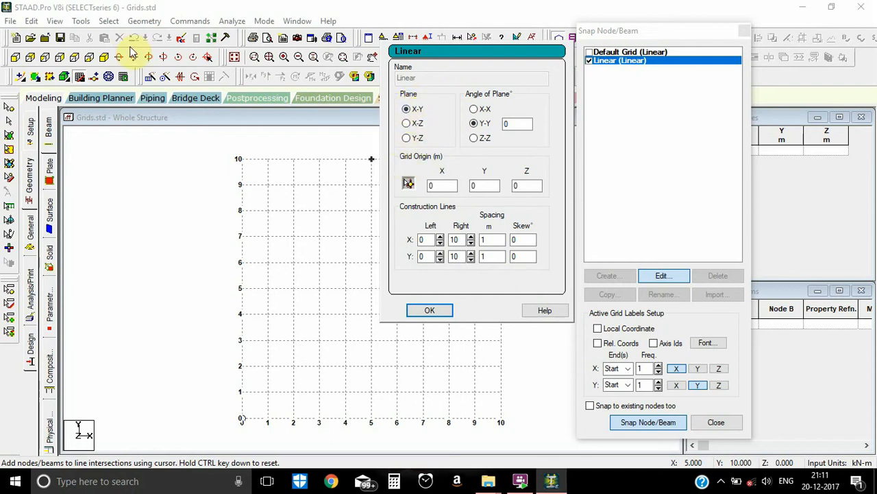
click(105, 58)
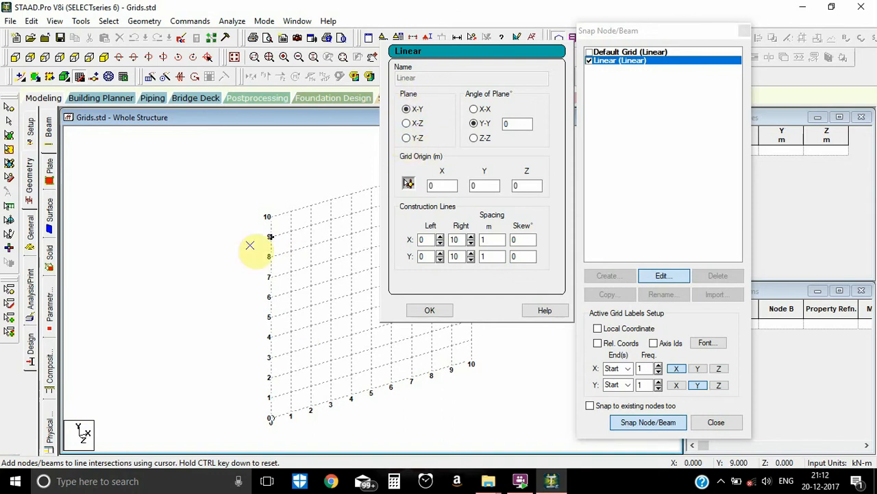
click(410, 124)
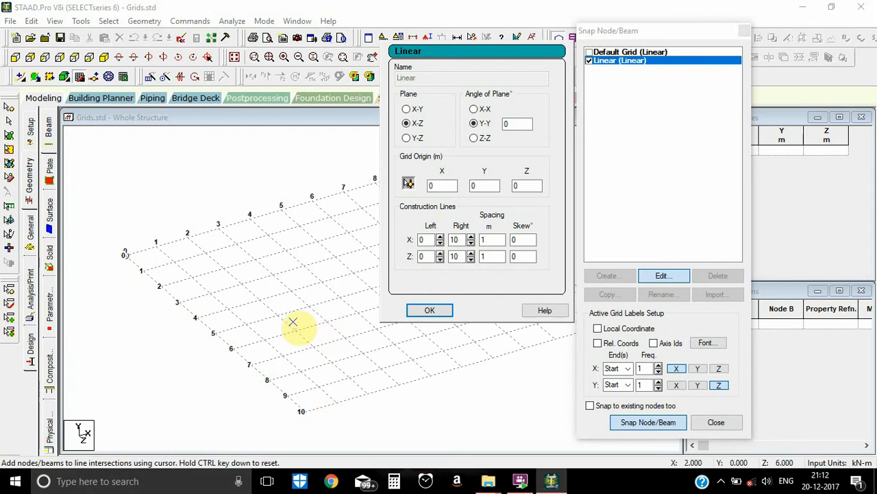
click(412, 143)
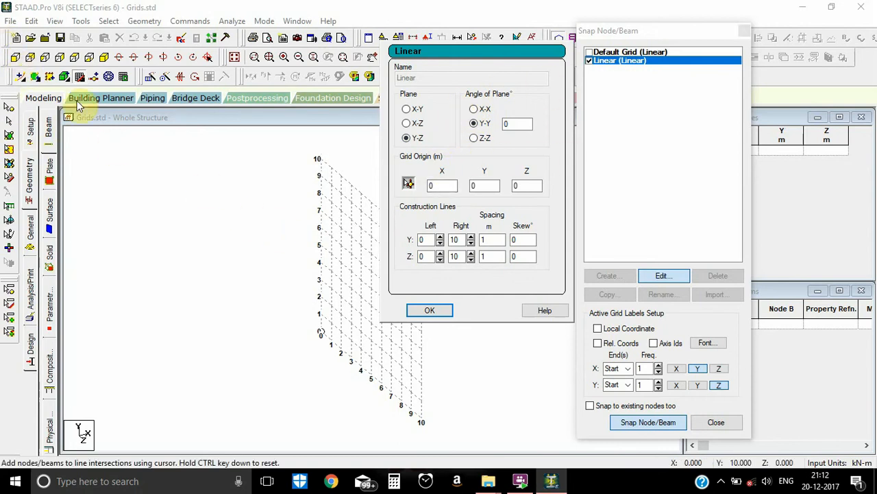
click(417, 111)
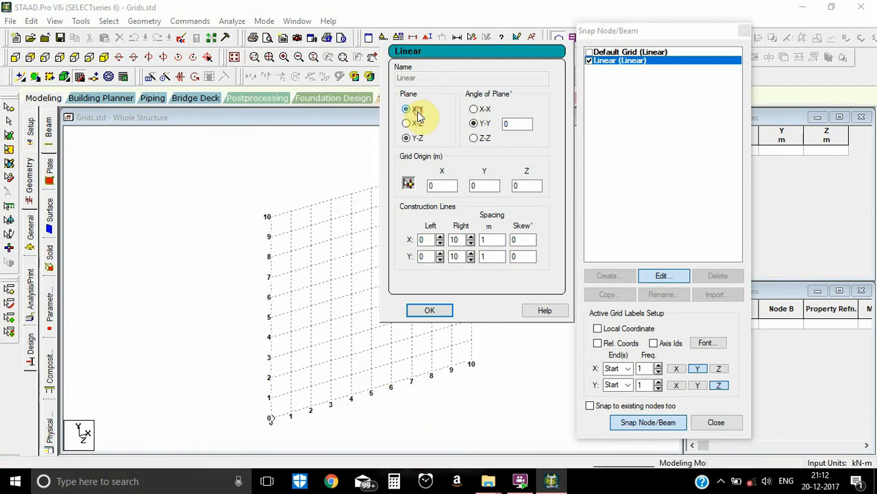
- Set the Linear grid's angle of plane about Y-Y to 30 degrees and apply it
click(15, 57)
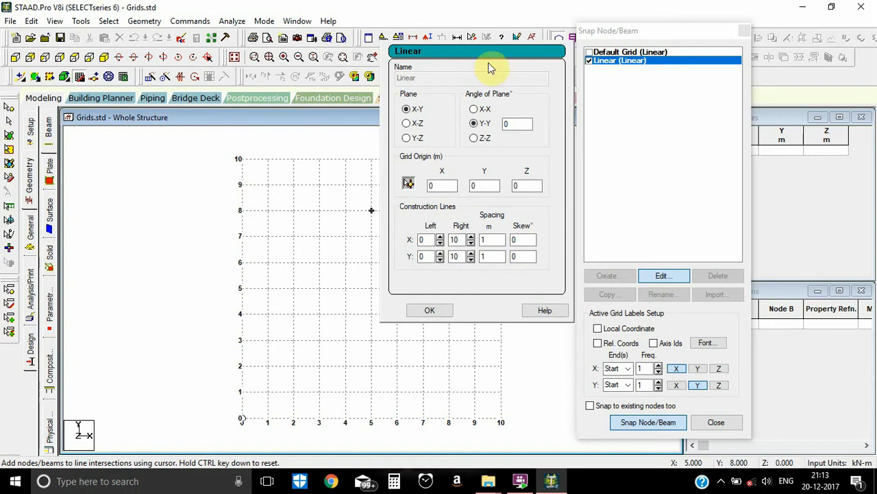
double_click(510, 124)
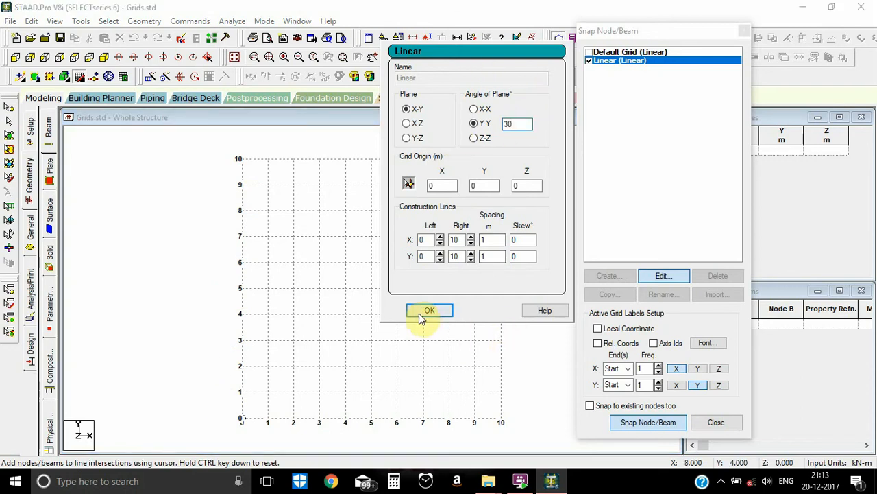
click(439, 311)
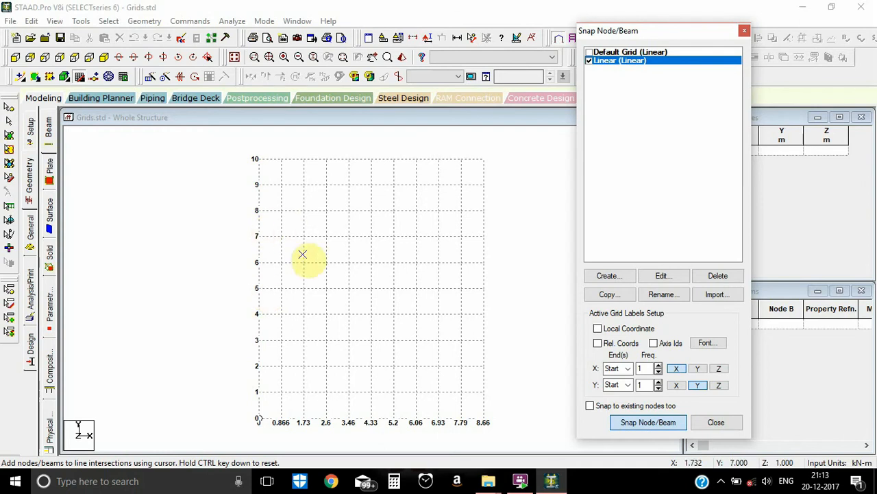
scroll(295, 426, up, 1)
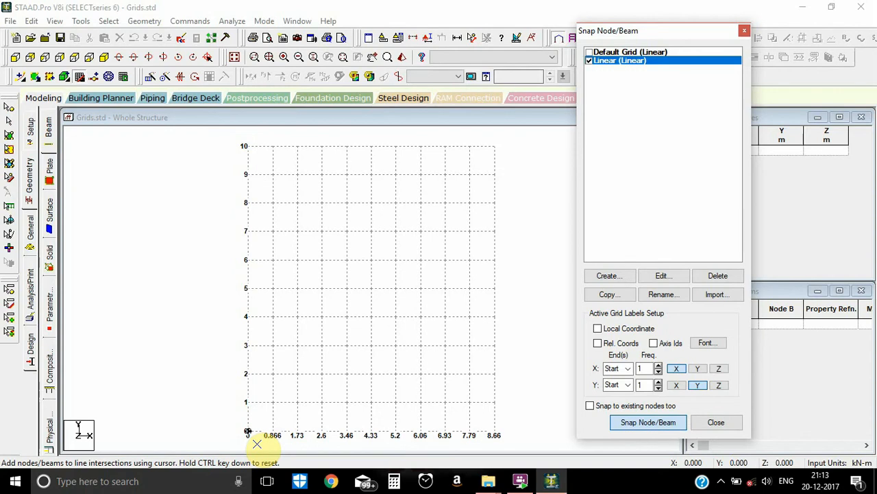
click(77, 58)
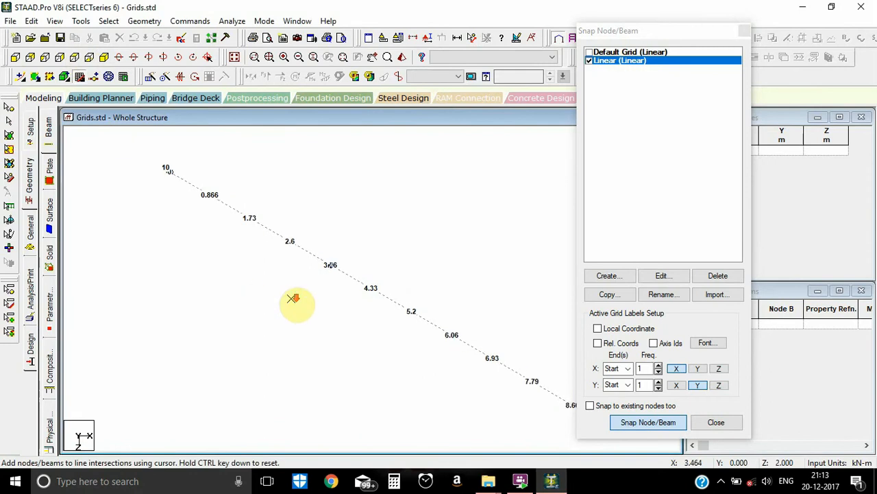
scroll(335, 295, down, 2)
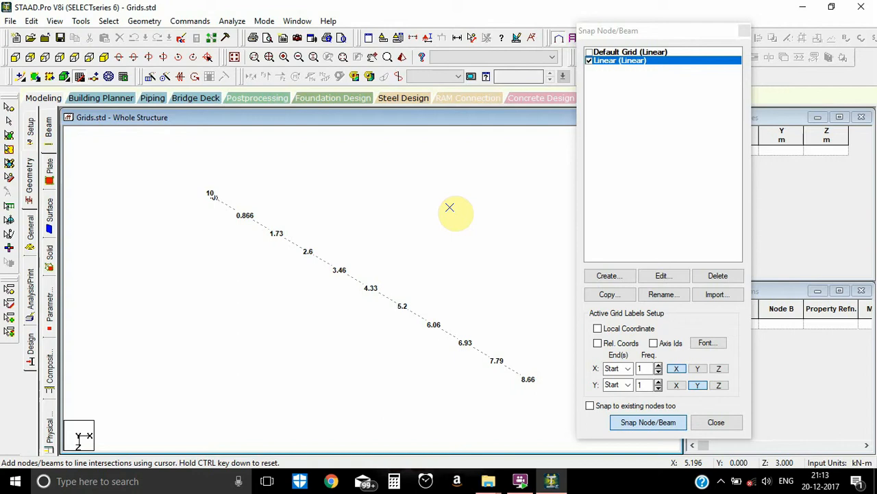
- Reset the Linear grid's angle of plane about Y-Y to 0
click(662, 277)
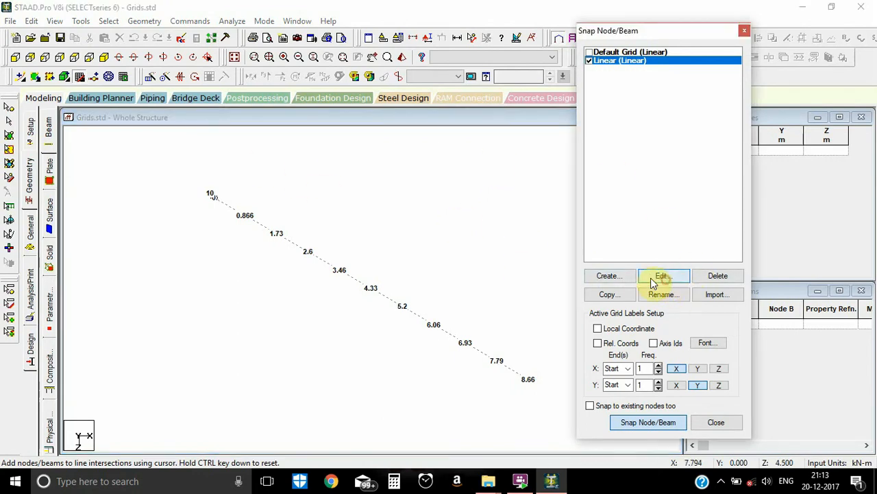
double_click(519, 124)
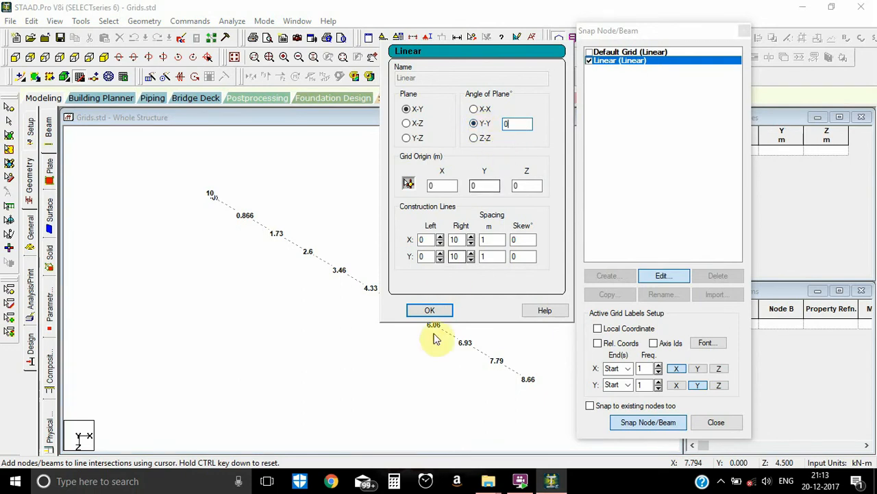
click(431, 312)
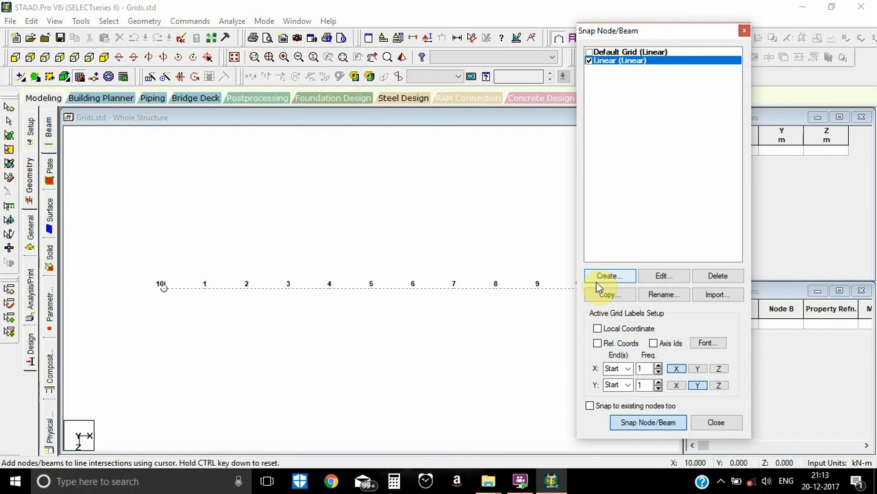
scroll(373, 324, down, 1)
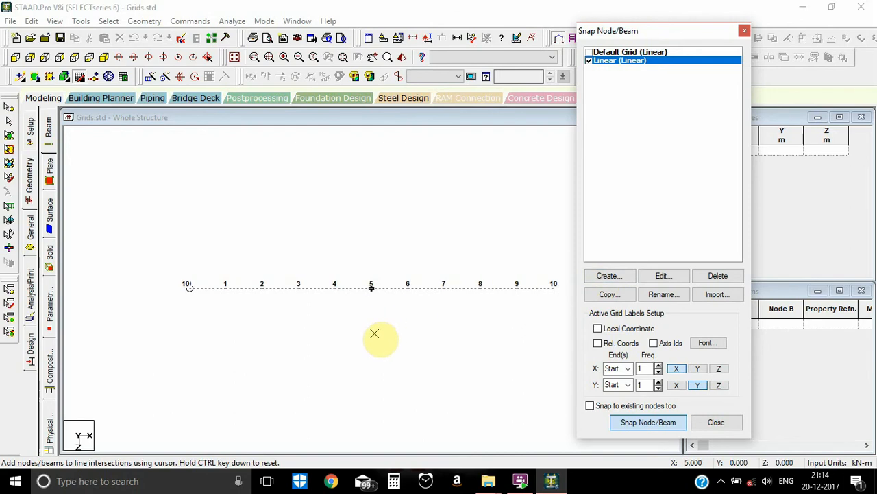
- Rotate the Linear grid's plane 30 degrees about the X-X axis and apply it
click(662, 277)
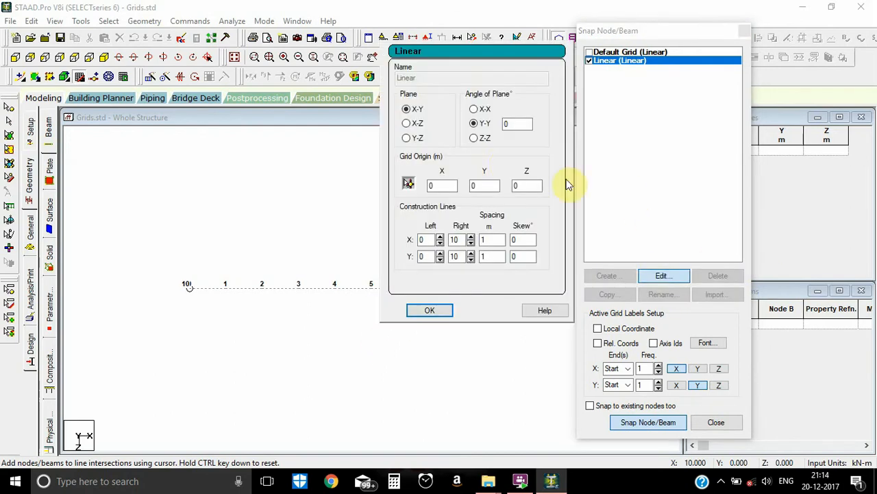
click(476, 111)
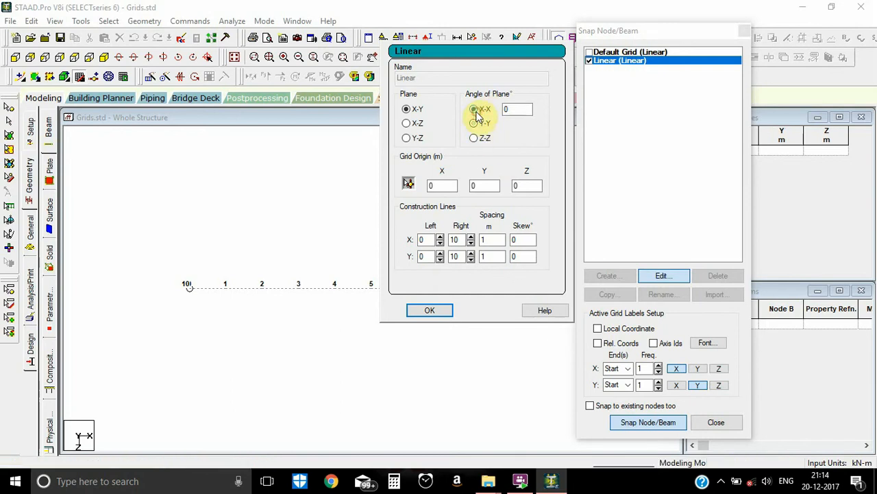
double_click(512, 109)
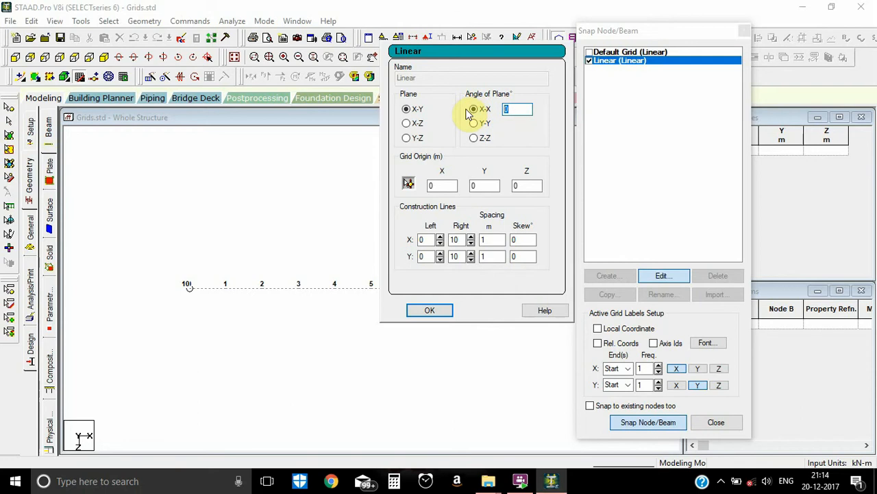
text(30)
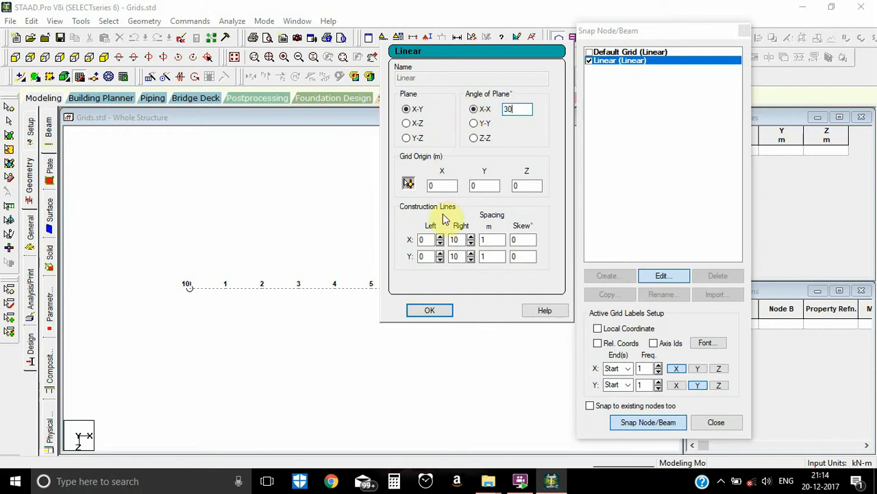
click(443, 310)
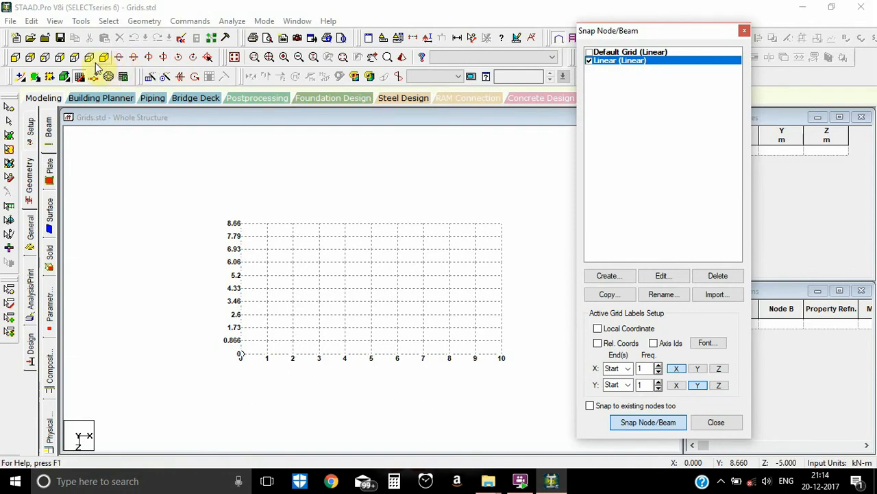
click(61, 59)
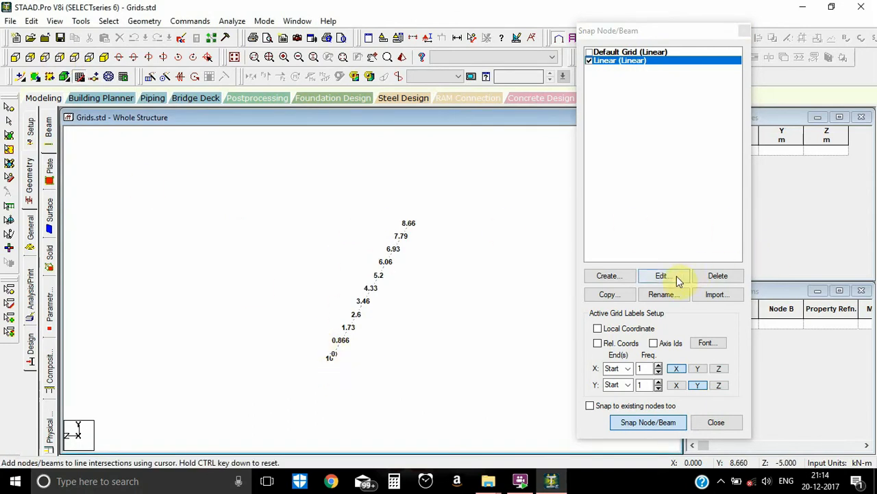
- Reset the Linear grid's X-X angle to 0, and set its angle of plane about Z-Z to 30 degrees
click(658, 276)
click(511, 109)
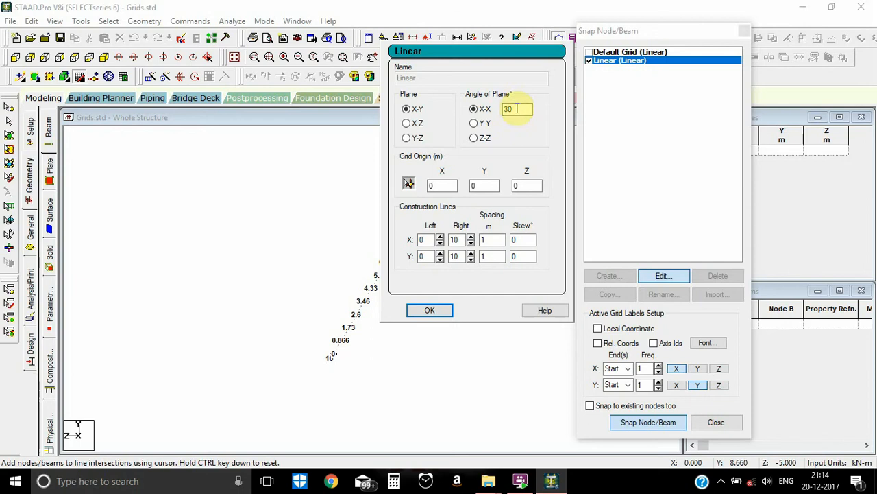
key(Delete)
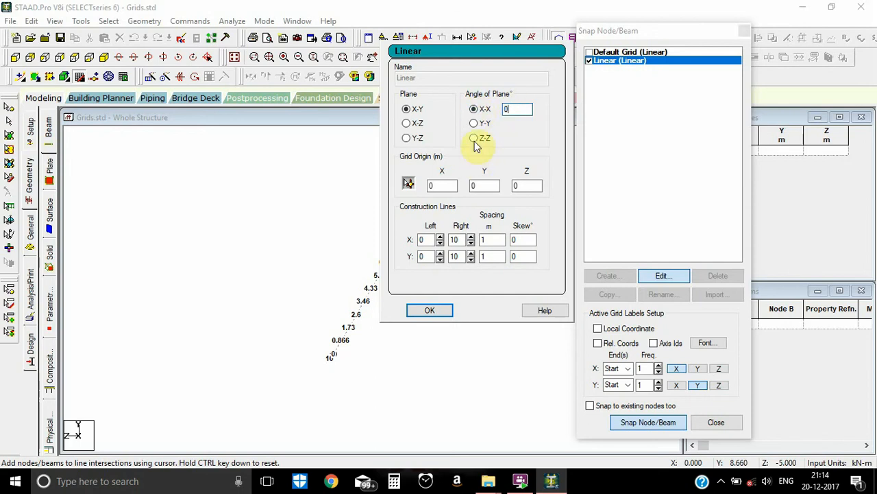
click(474, 140)
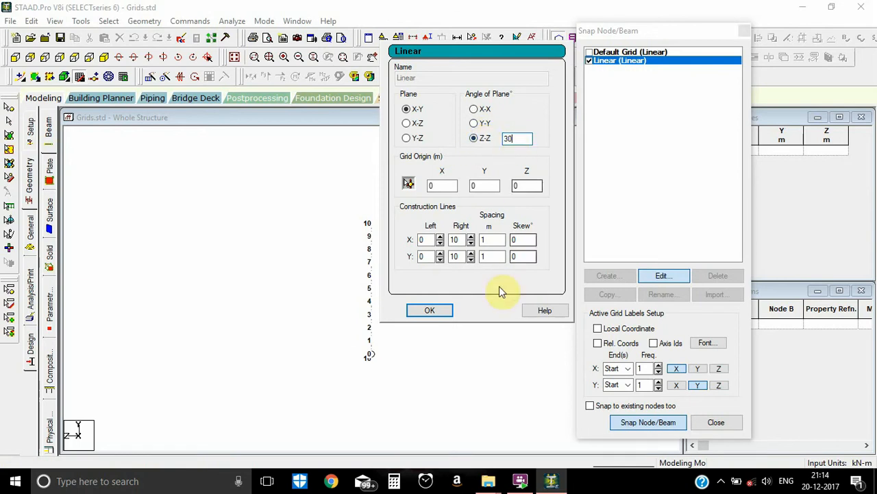
click(428, 310)
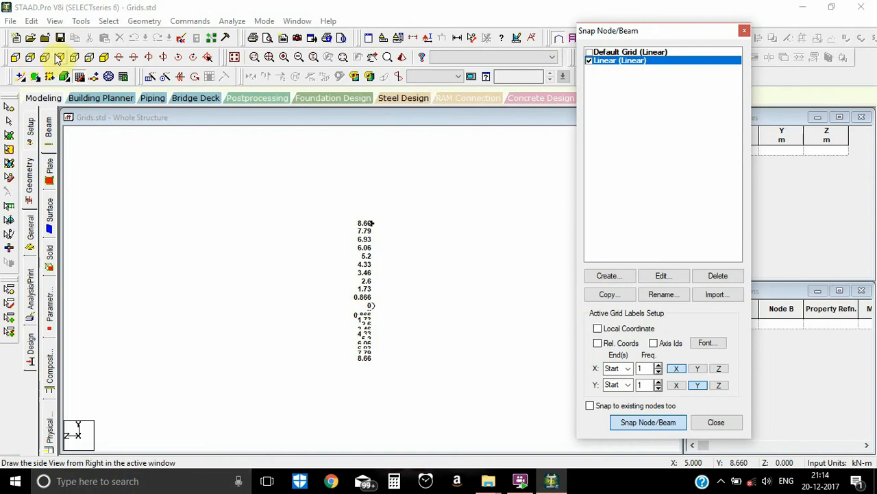
click(15, 58)
click(264, 233)
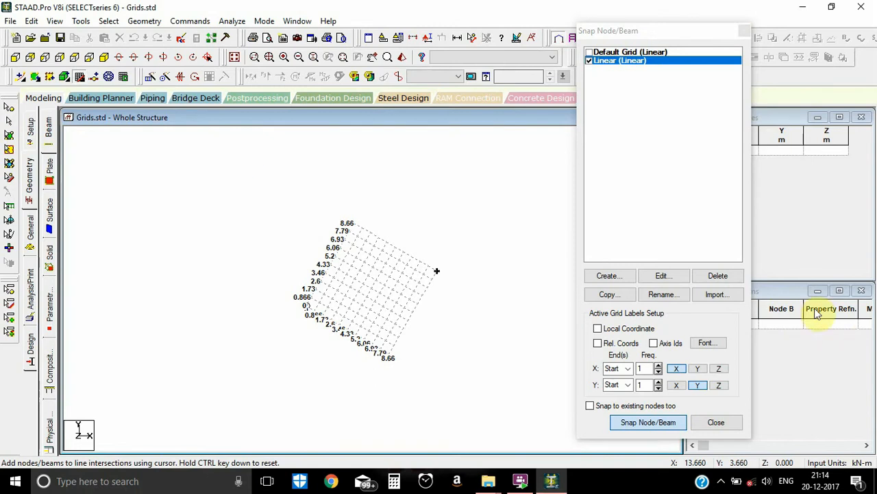
- Reset the Linear grid's Z-Z angle to 0, choose Y-Y as its angle of plane axis and apply the settings
click(674, 275)
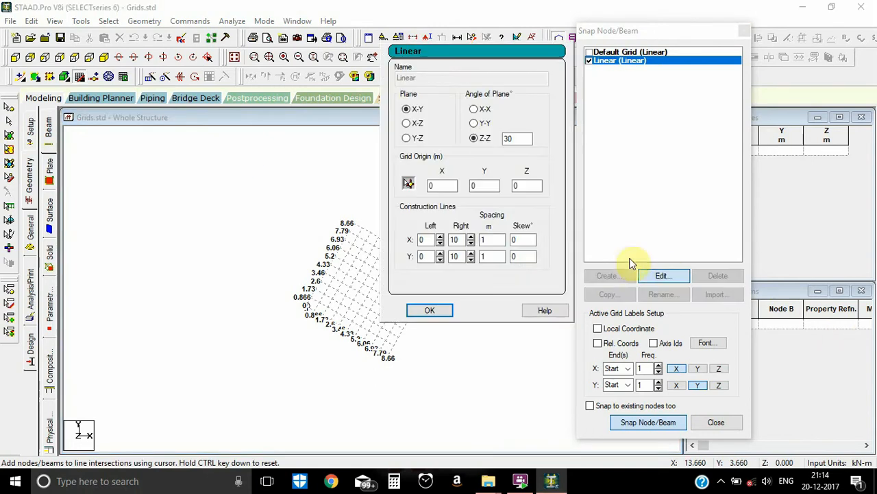
double_click(515, 139)
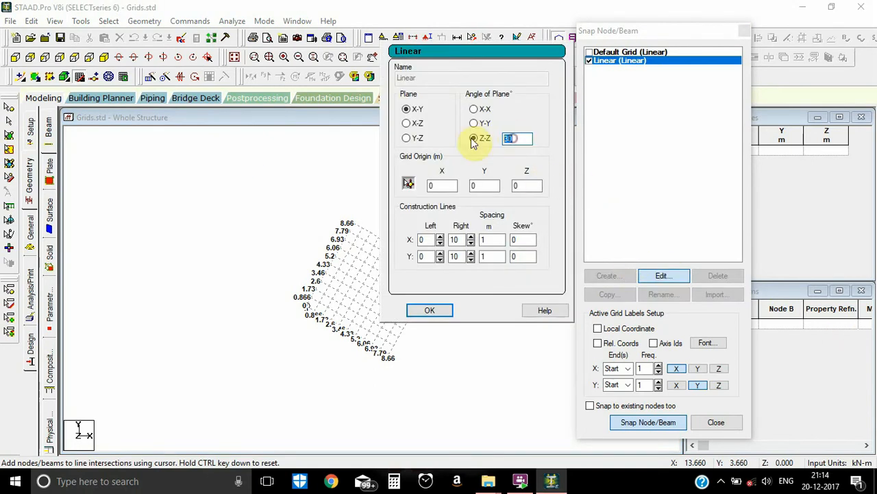
text(0)
click(475, 124)
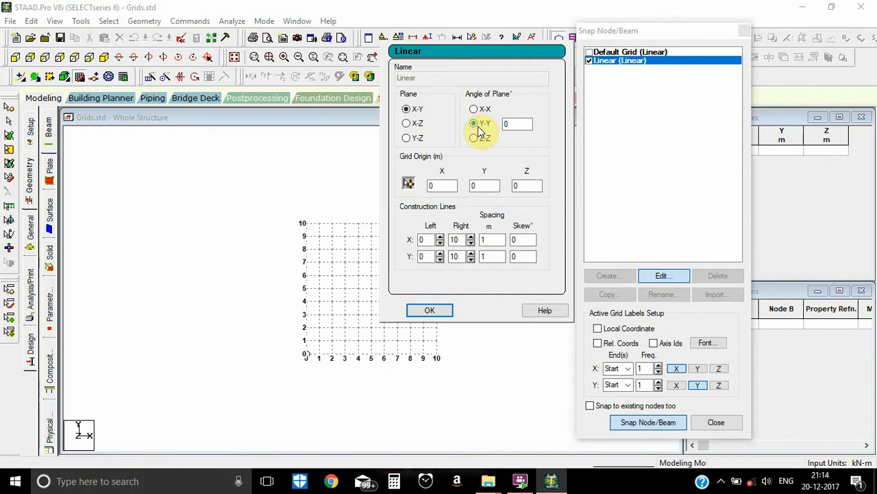
click(428, 310)
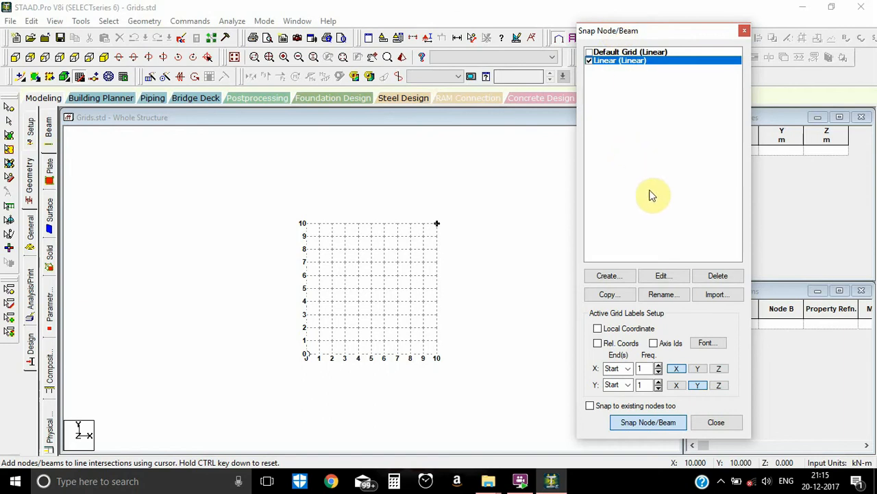
- Create a new Radial type snap grid named Radial, keeping the default plane, origin and construction line values
click(609, 277)
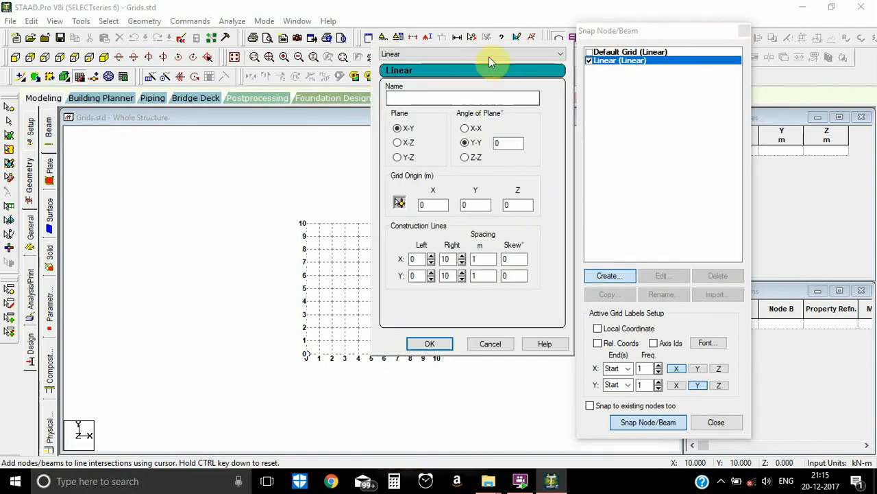
click(491, 55)
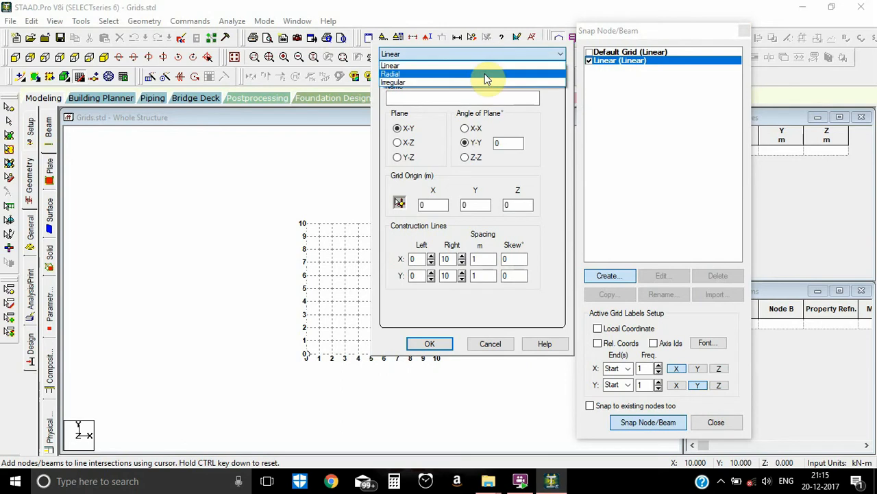
click(484, 73)
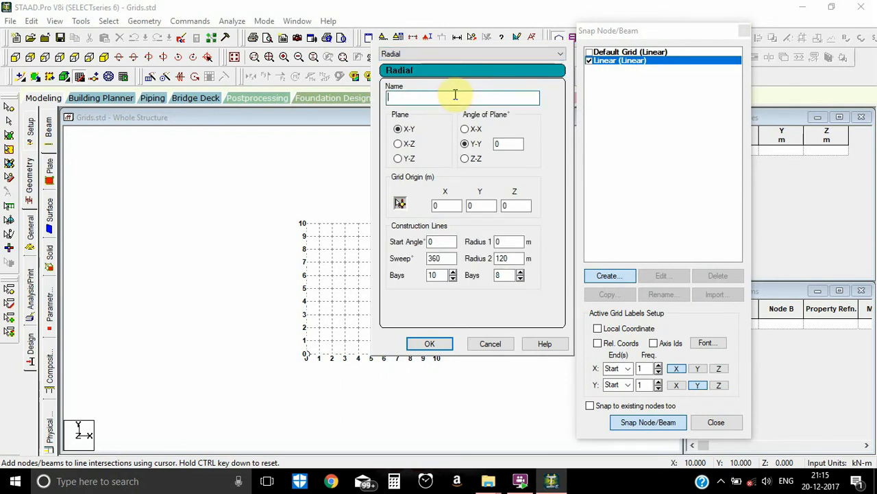
click(456, 96)
text(Rad)
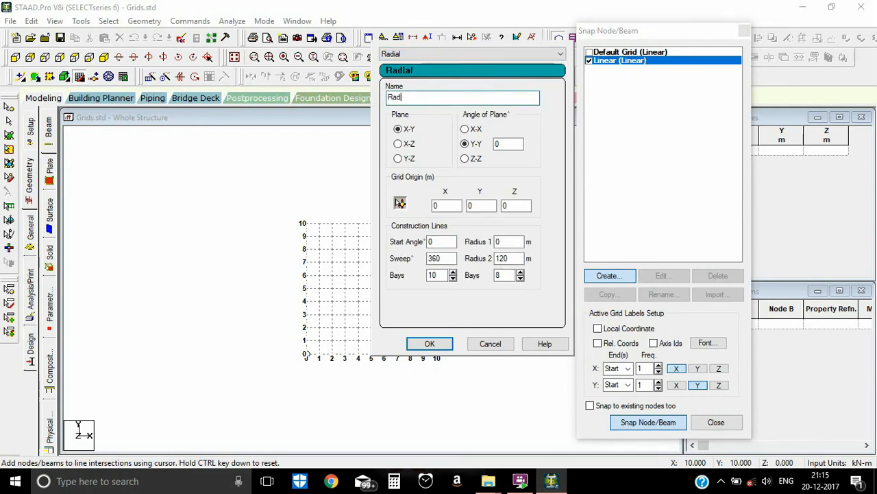
text(ial)
click(431, 345)
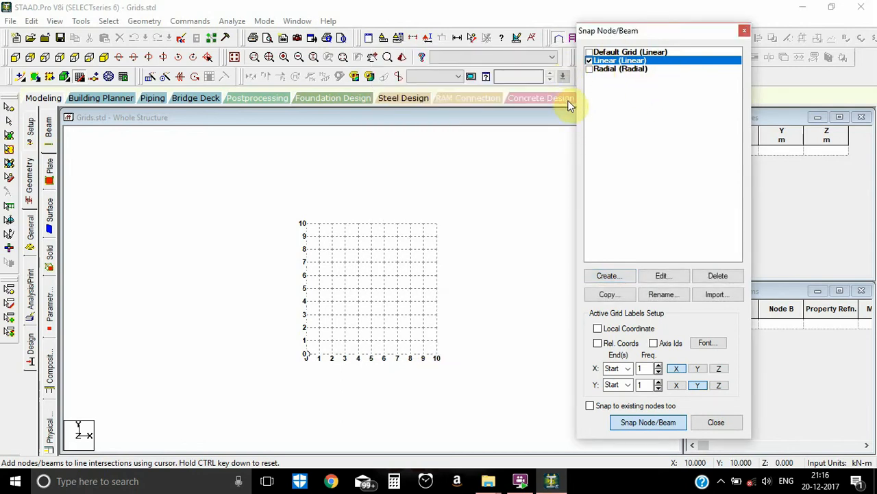
- Make the Radial grid the active snap grid and review its settings
click(589, 70)
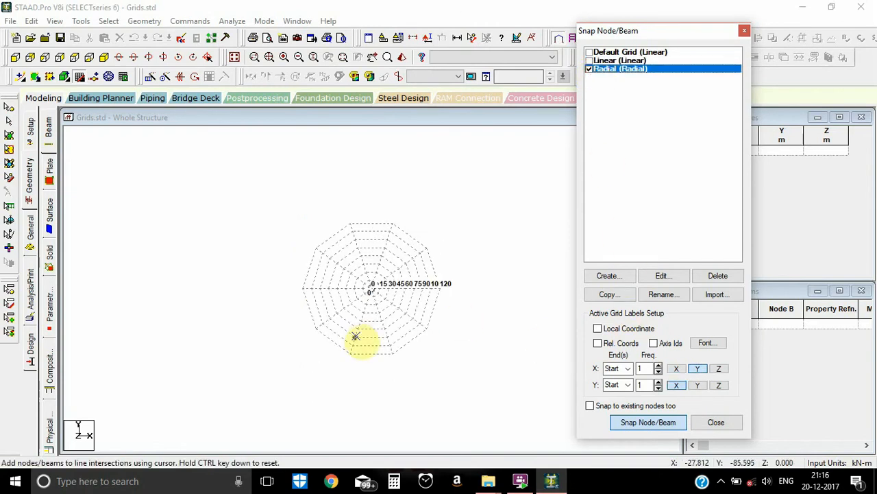
scroll(353, 331, up, 2)
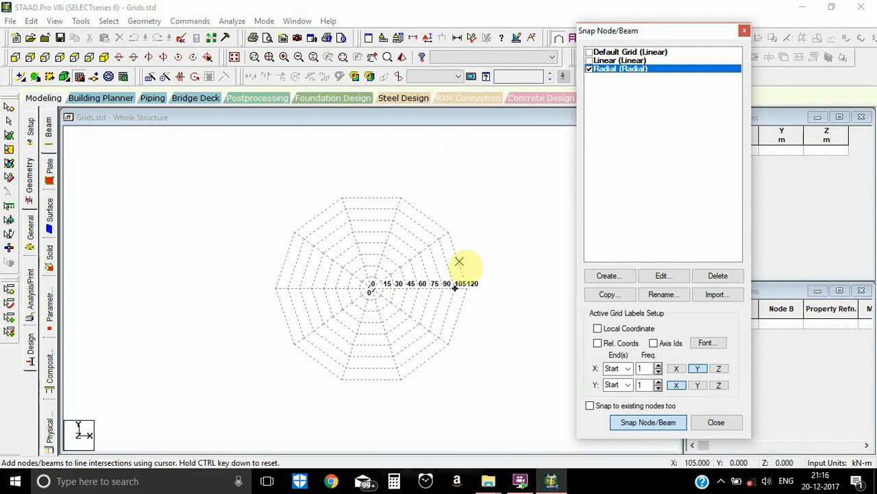
click(680, 276)
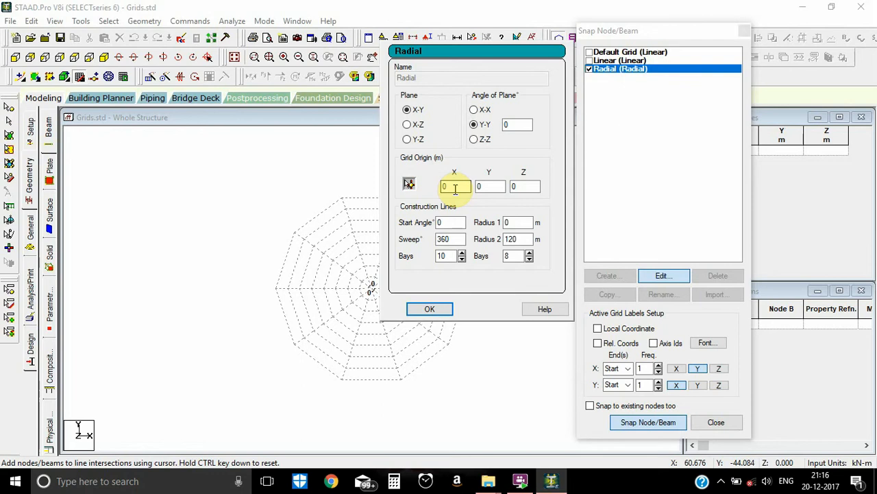
click(429, 310)
- Place a node at the centre of the Radial grid and end node and beam snapping
scroll(364, 295, up, 2)
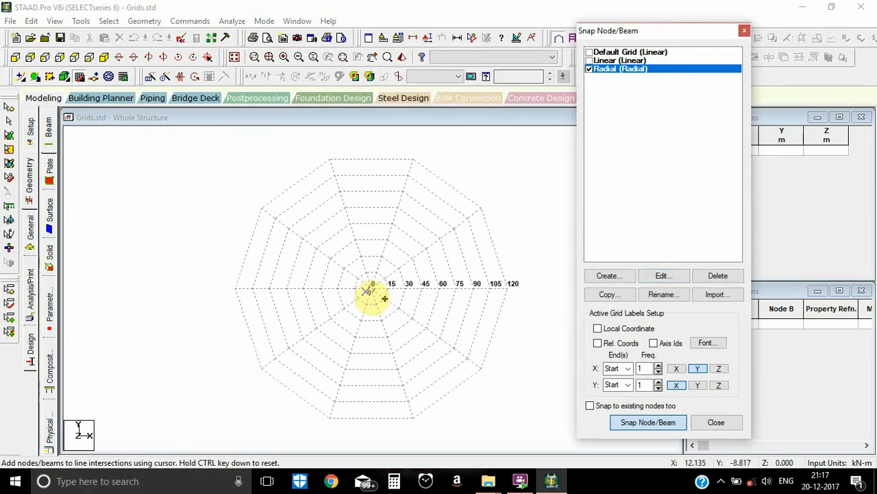
scroll(370, 291, up, 1)
scroll(372, 289, up, 1)
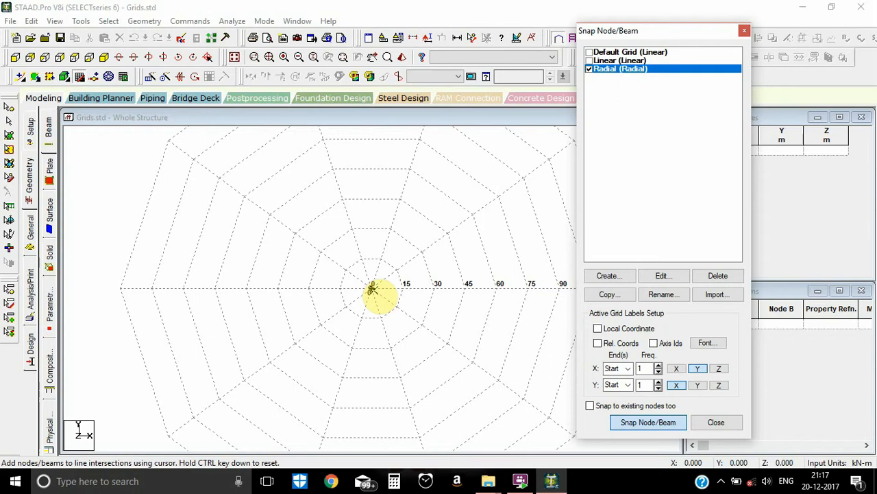
click(371, 288)
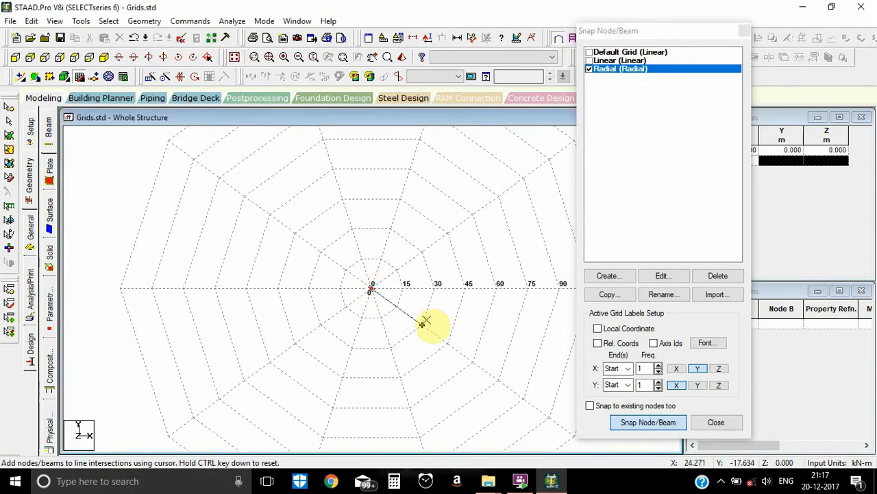
key(Escape)
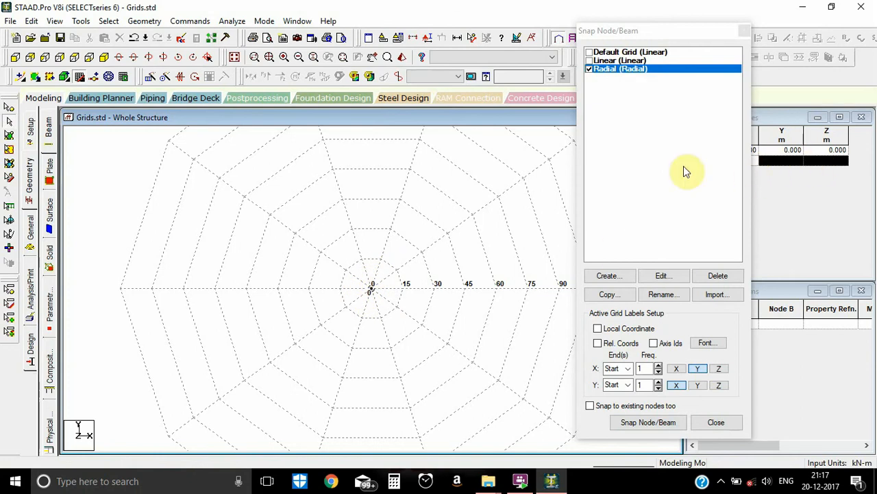
- Set the Radial grid's origin X coordinate to 1 m and apply it
click(661, 277)
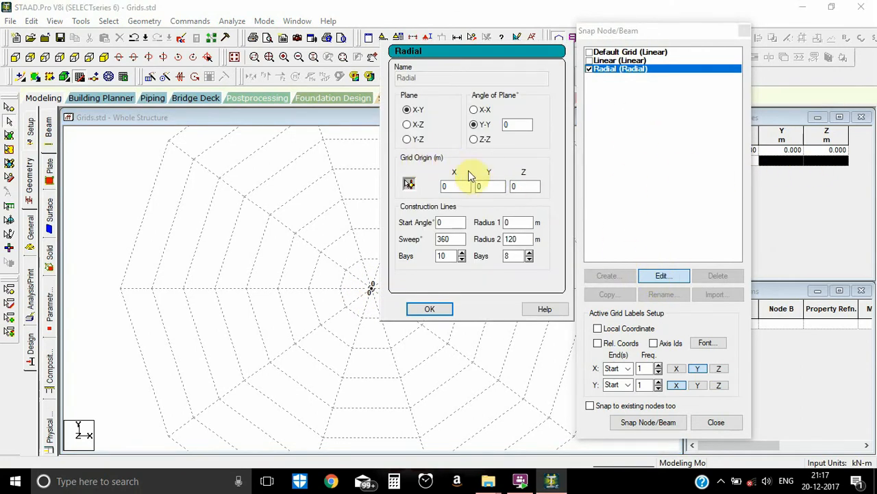
double_click(463, 186)
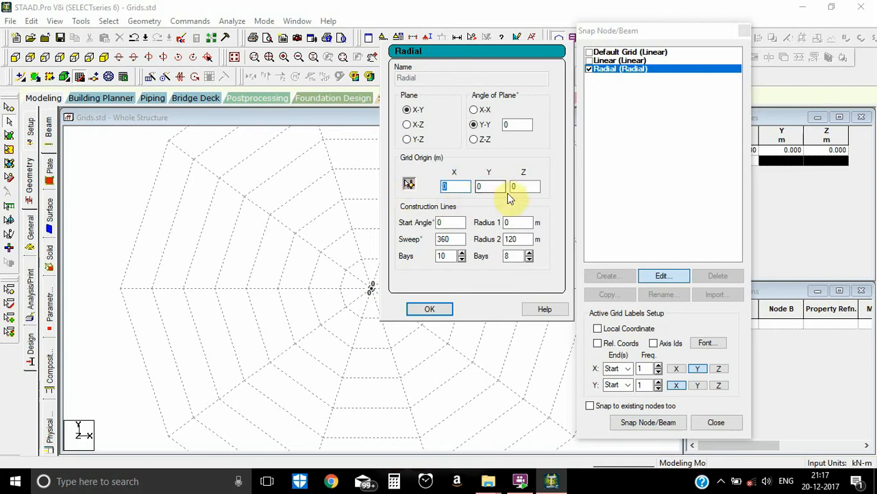
text(1)
click(435, 309)
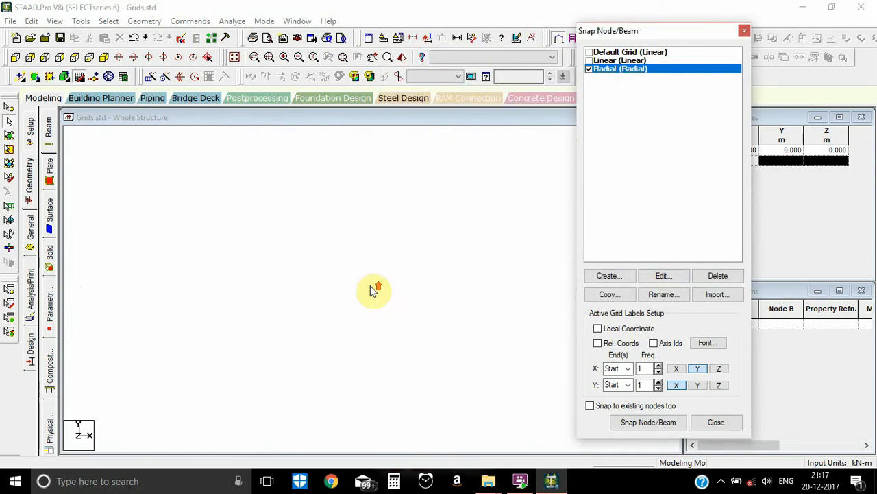
- Set the Radial grid's origin X coordinate to 10 m and apply it
click(658, 276)
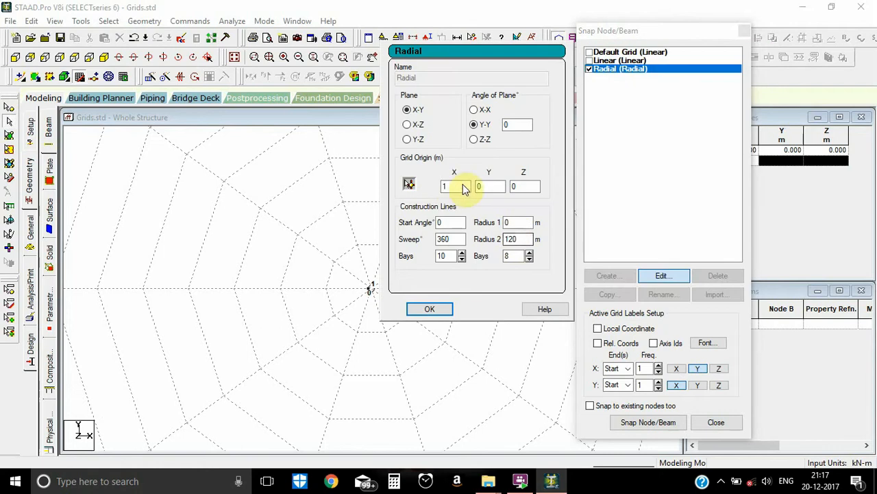
click(450, 186)
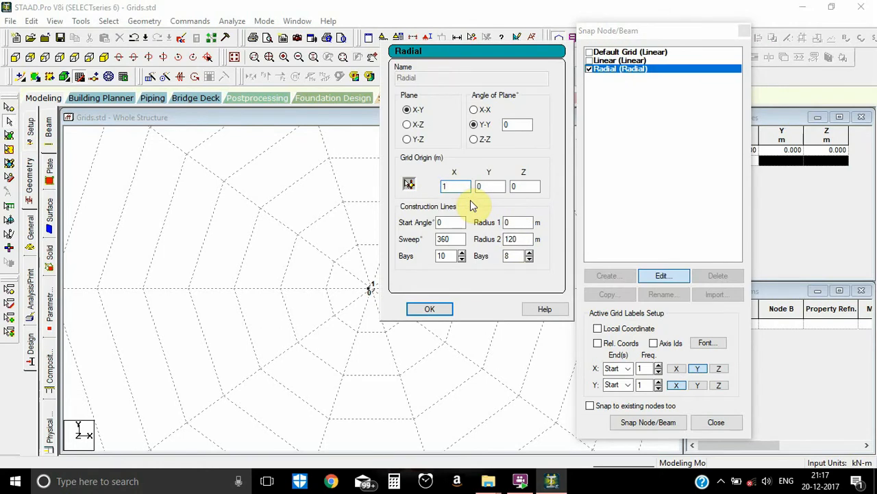
text(0)
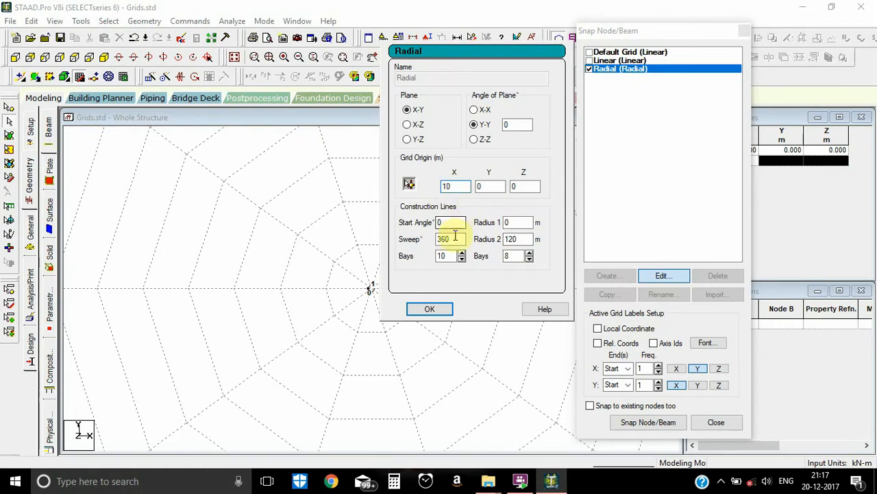
click(429, 310)
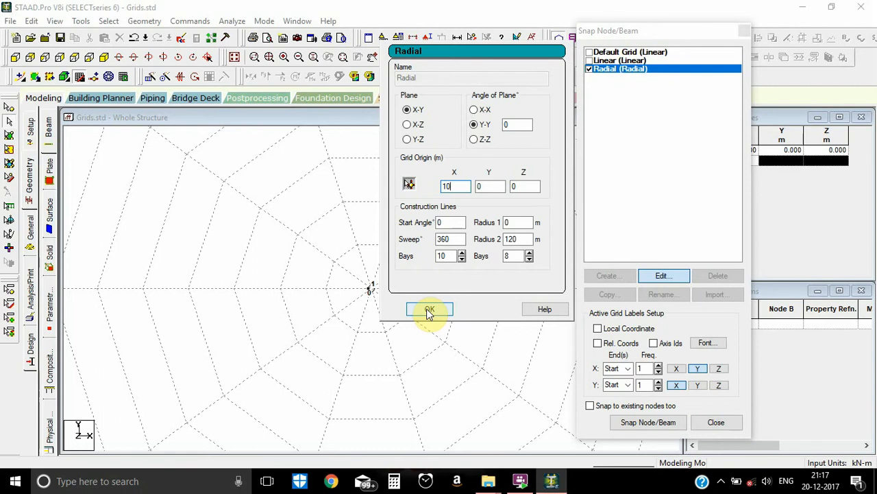
click(429, 311)
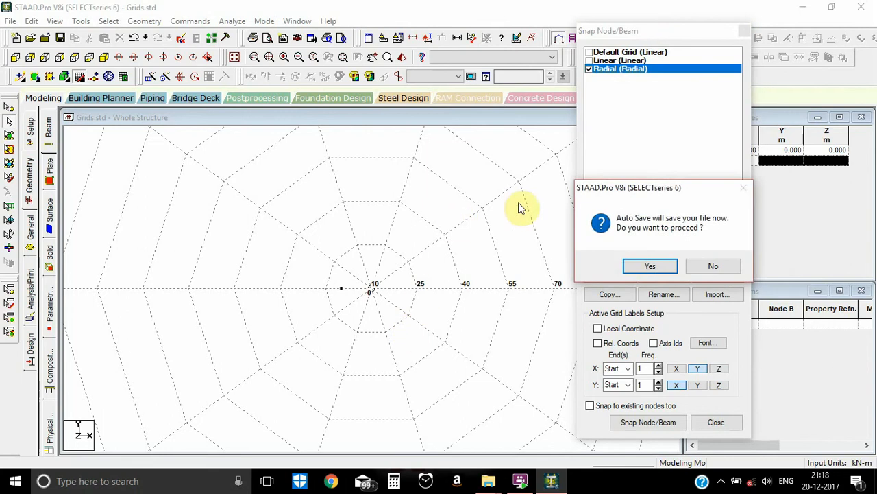
- Accept the auto save request and save the modified structure
click(651, 267)
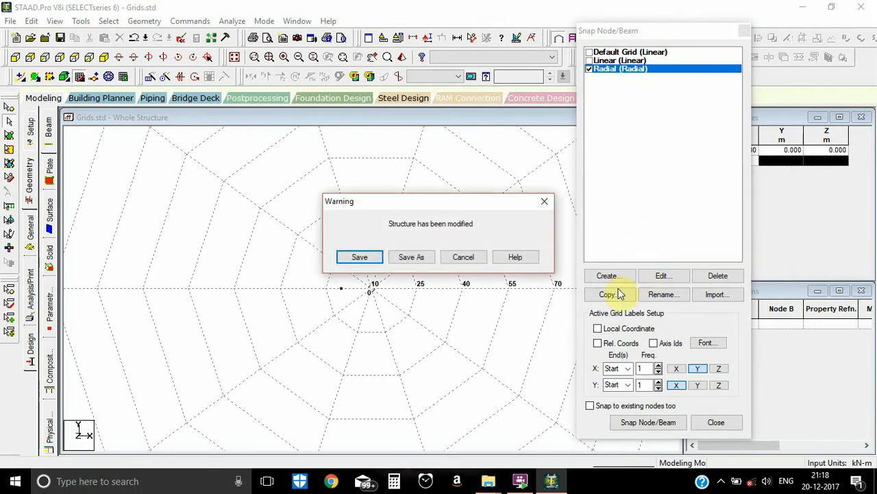
click(360, 257)
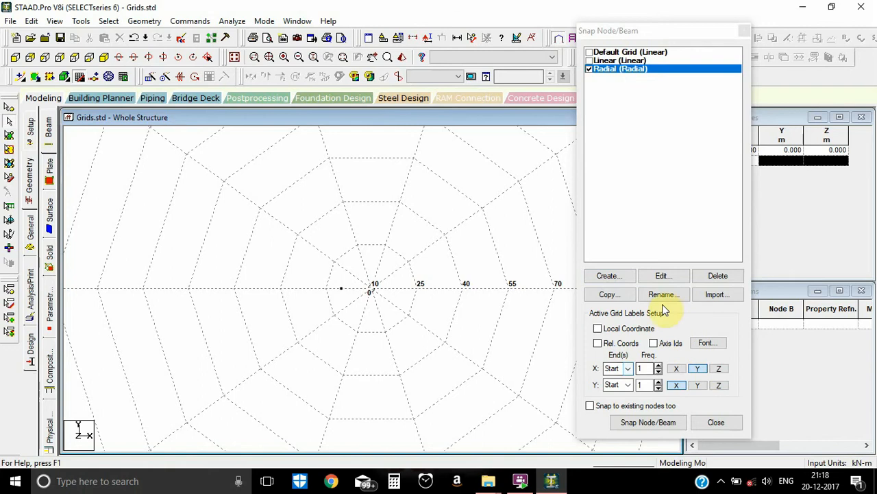
- Edit the Radial grid to set the construction lines' start angle to 90° and apply it
click(662, 275)
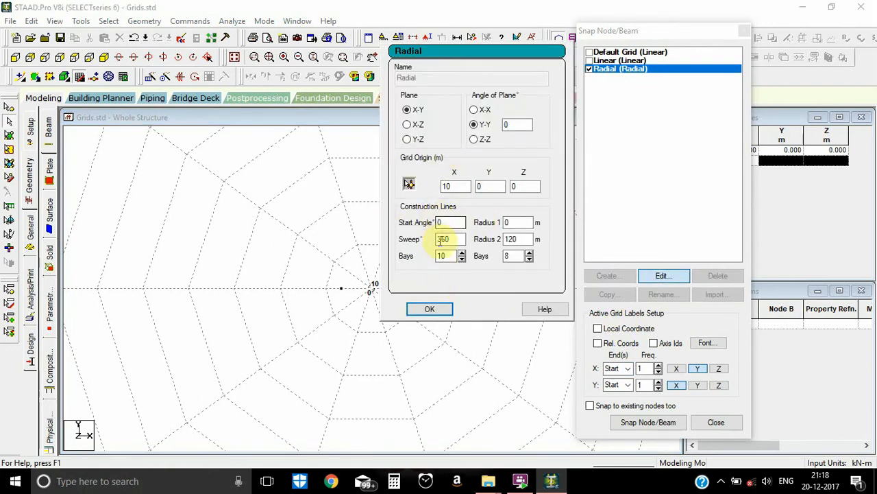
scroll(172, 299, down, 1)
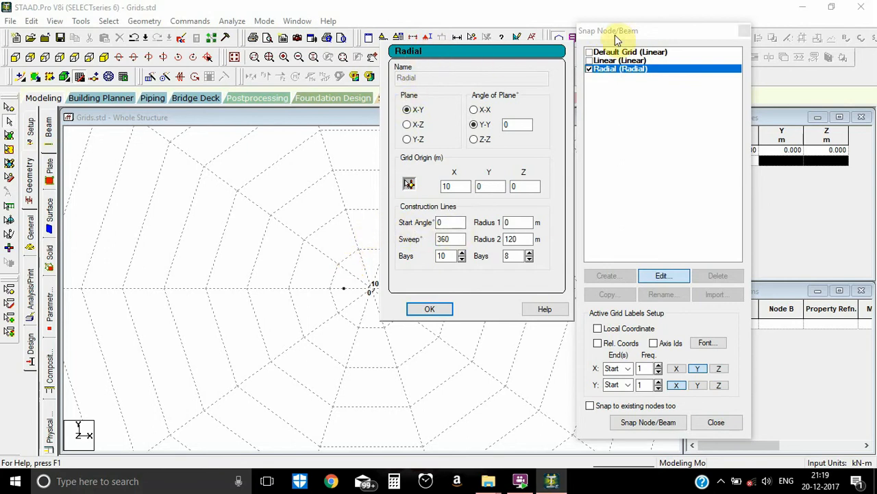
drag(617, 39, 754, 22)
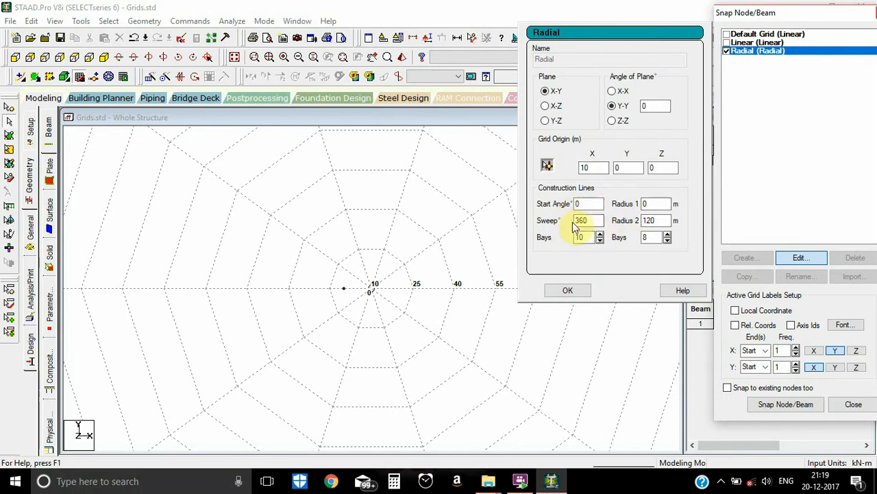
double_click(594, 203)
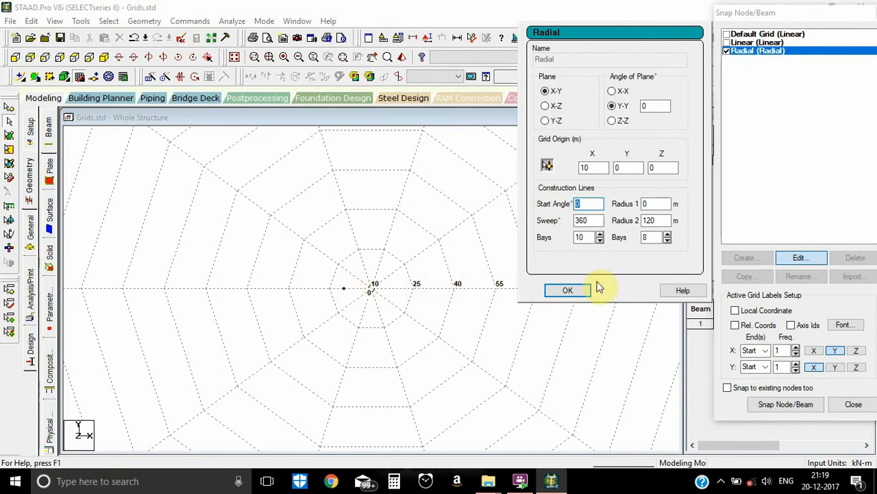
scroll(417, 290, down, 3)
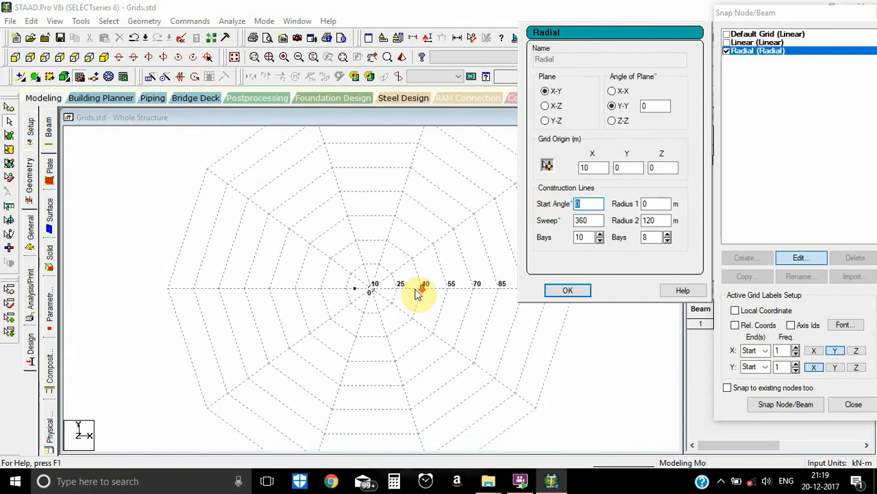
scroll(417, 295, down, 3)
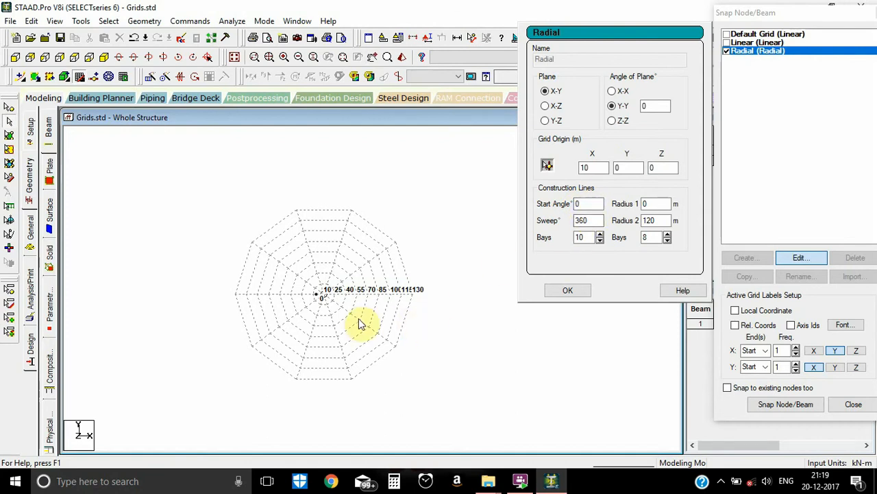
scroll(335, 312, up, 2)
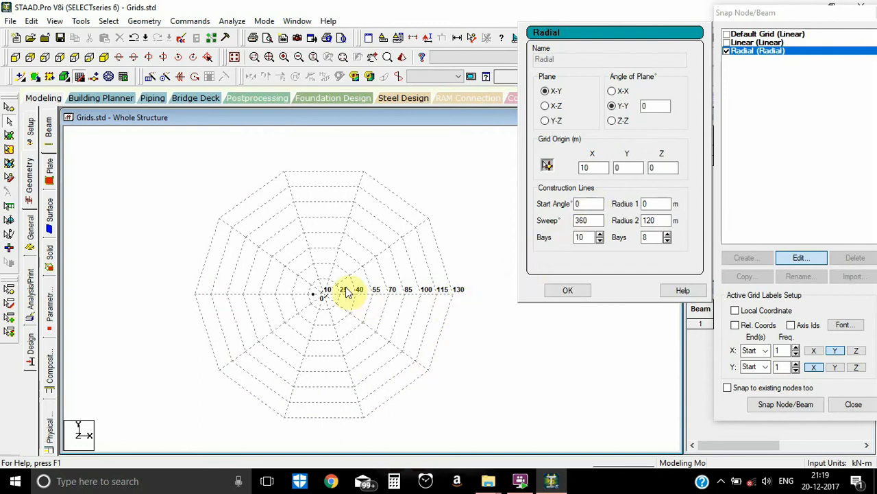
double_click(582, 204)
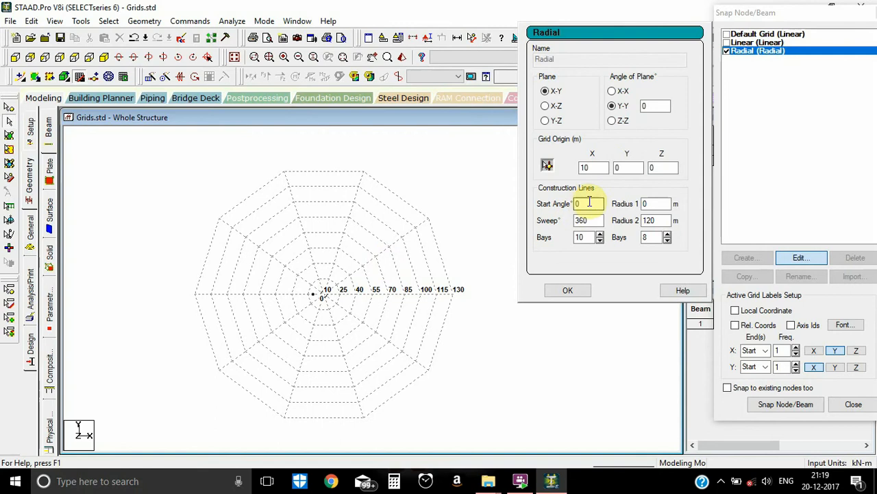
text(9)
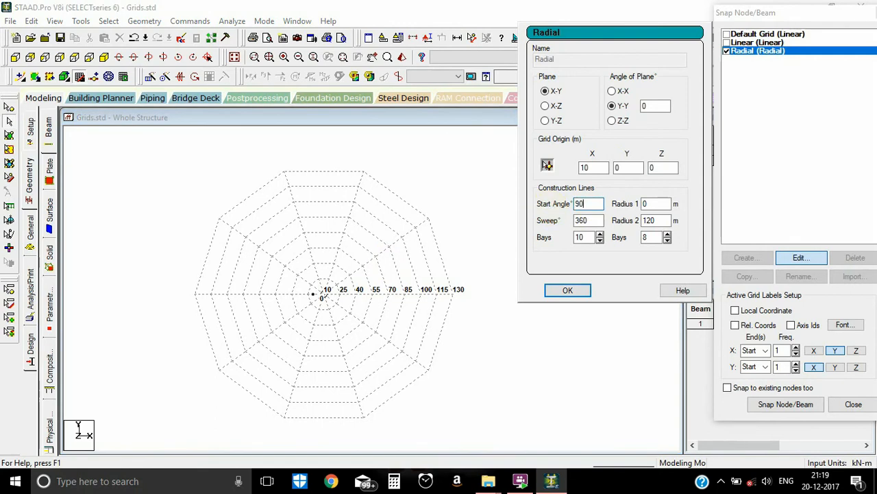
click(565, 291)
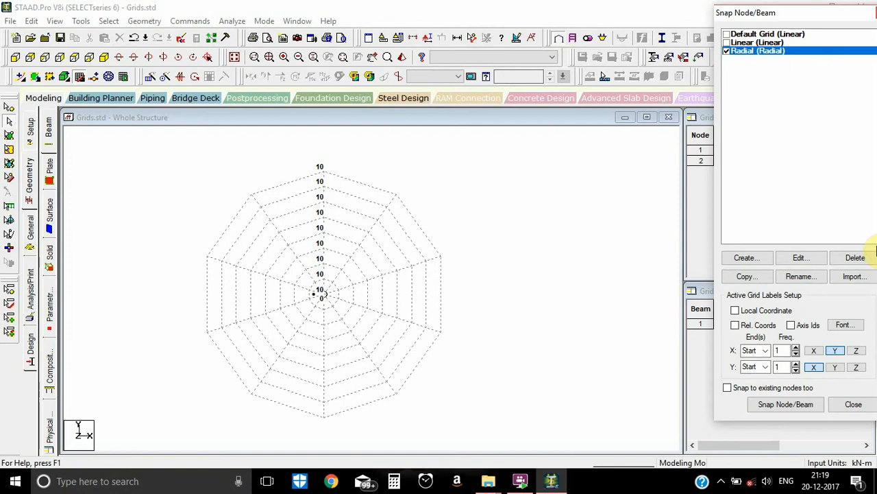
- Set the Radial grid's construction line sweep to 180° and apply it
click(800, 257)
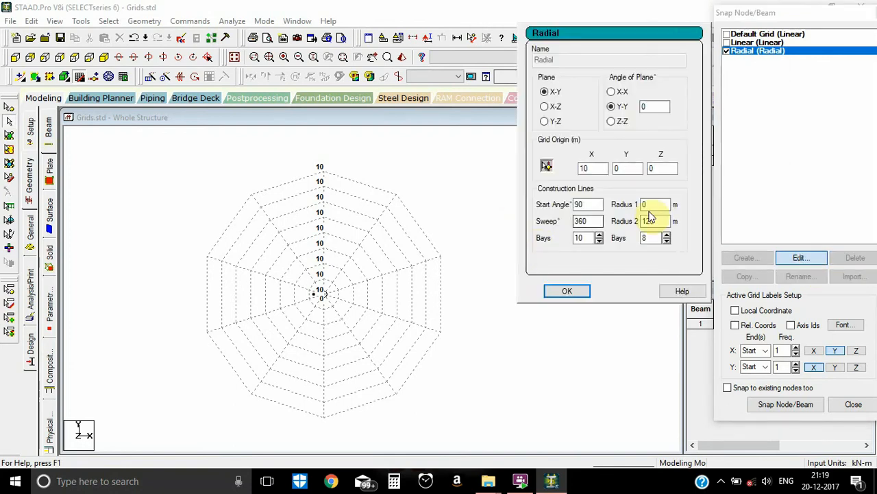
double_click(591, 222)
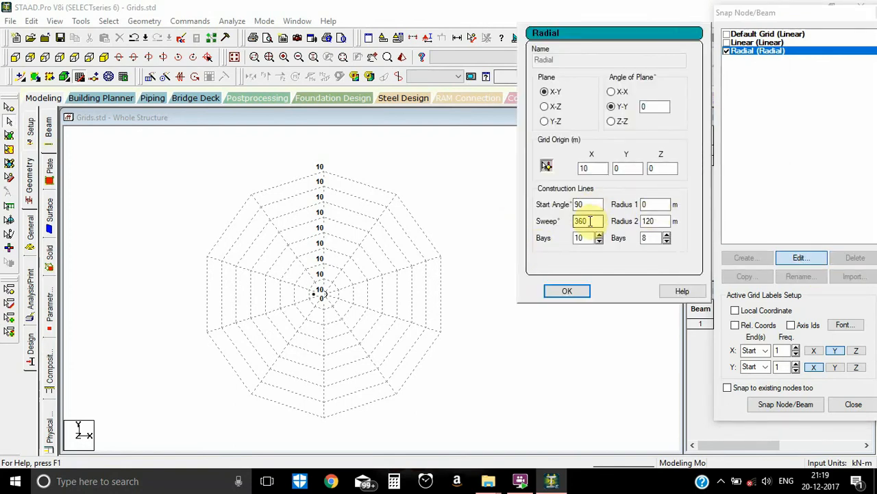
double_click(589, 221)
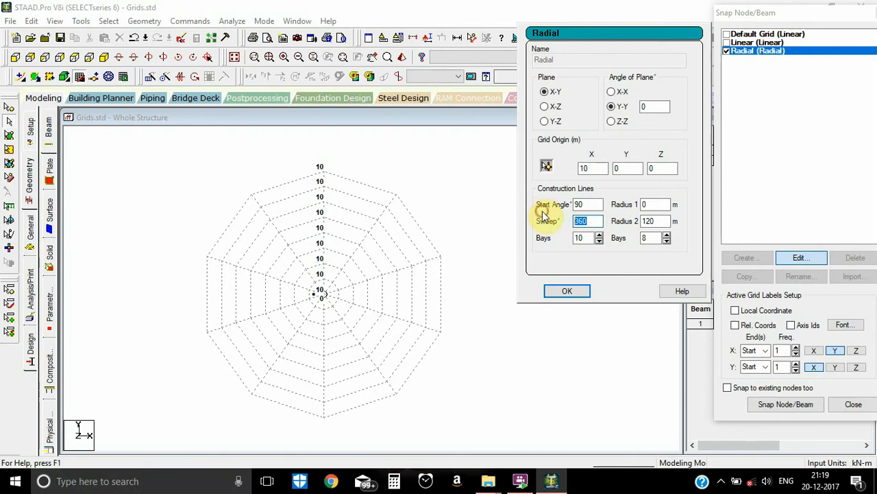
text(18)
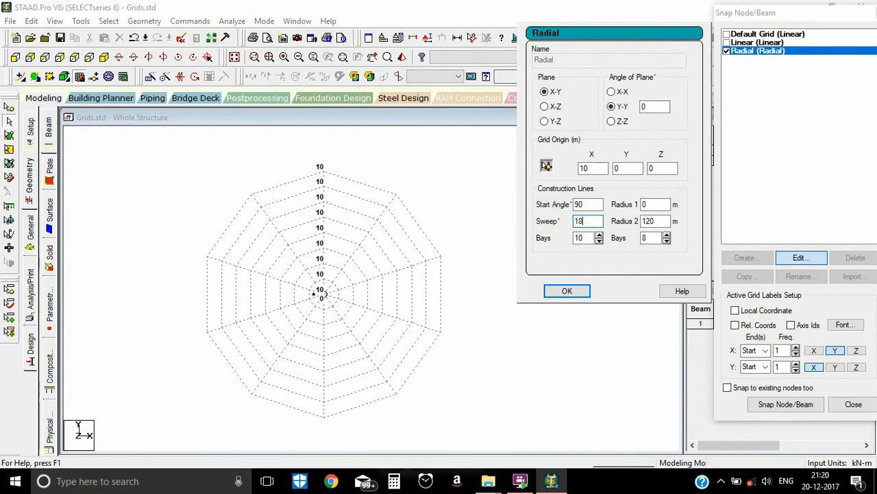
text(0)
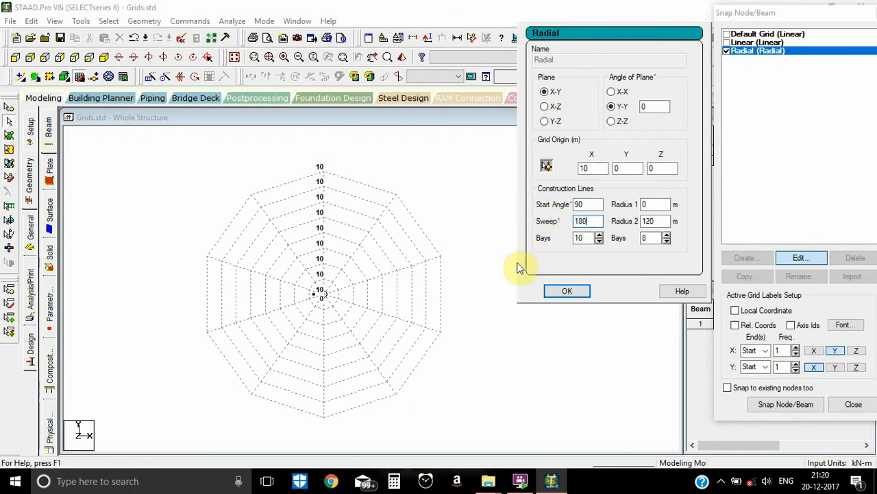
click(567, 290)
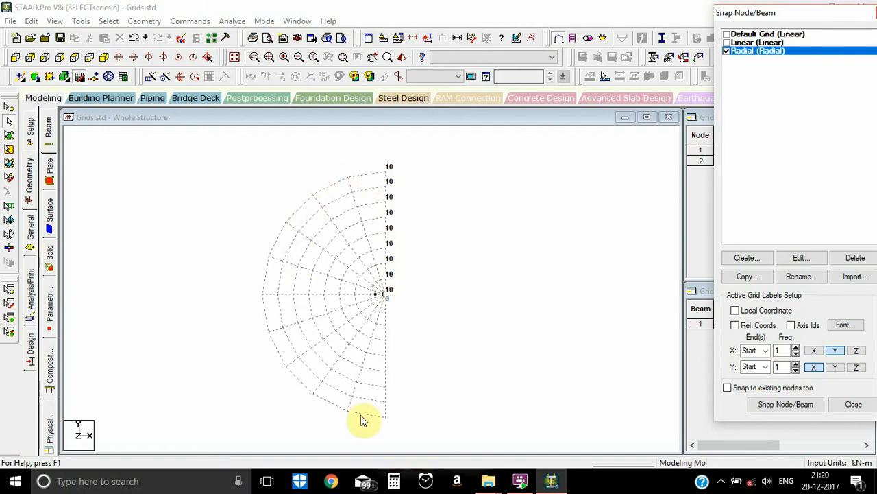
- Set Radius 1 of the Radial grid to 50 m and apply it
click(802, 257)
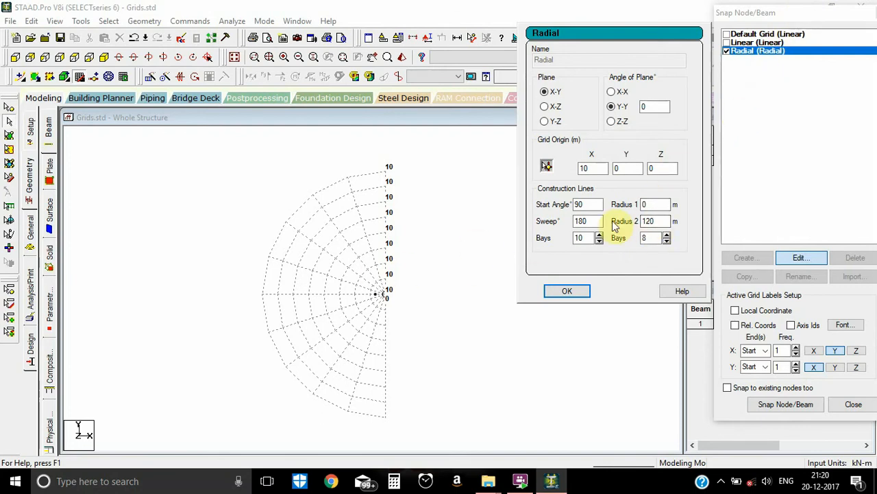
drag(649, 205, 611, 209)
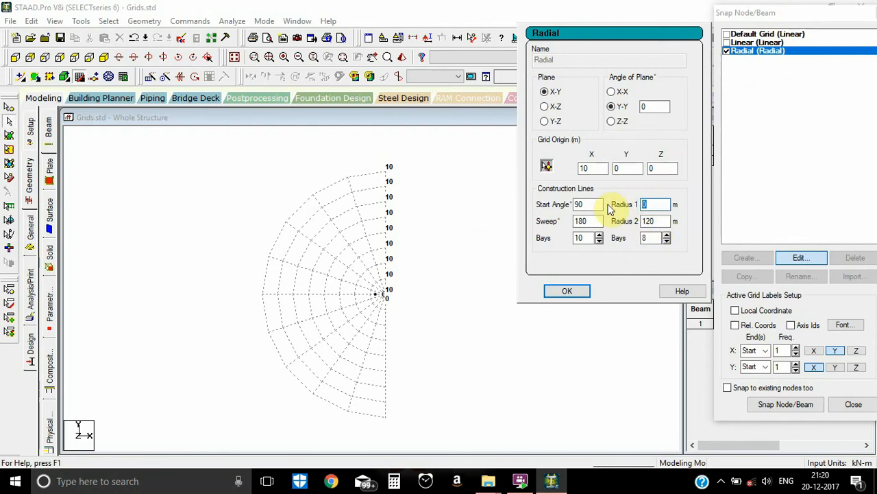
text(5)
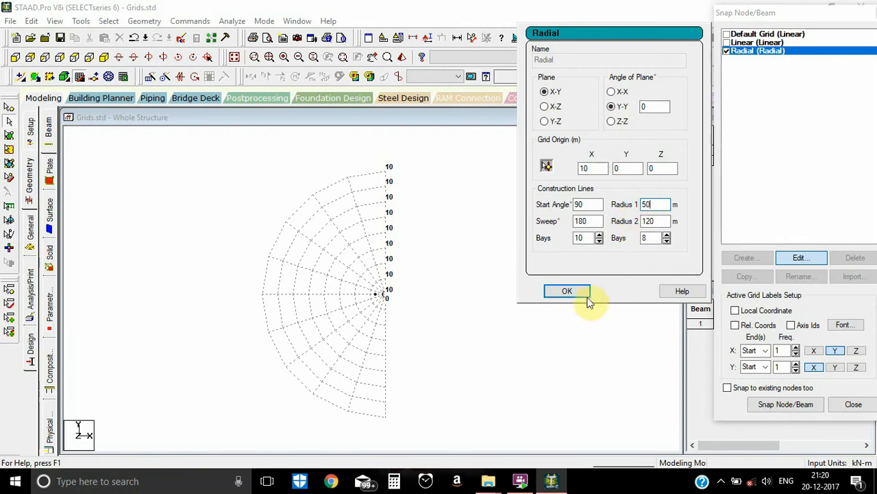
click(567, 291)
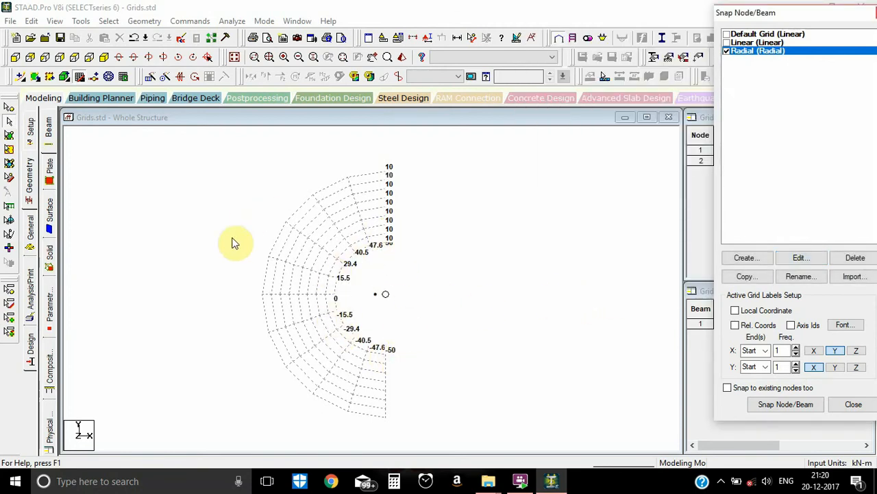
- Set the Radial grid's construction line sweep to 360° and apply it
click(797, 259)
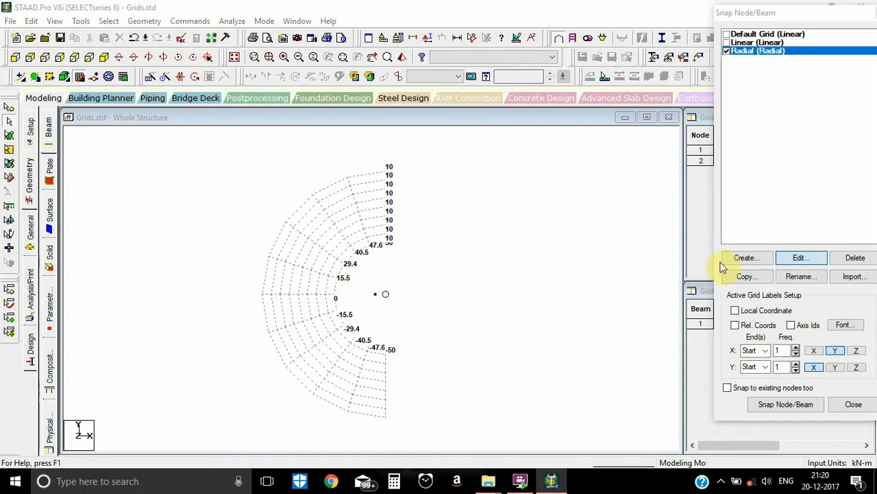
double_click(582, 221)
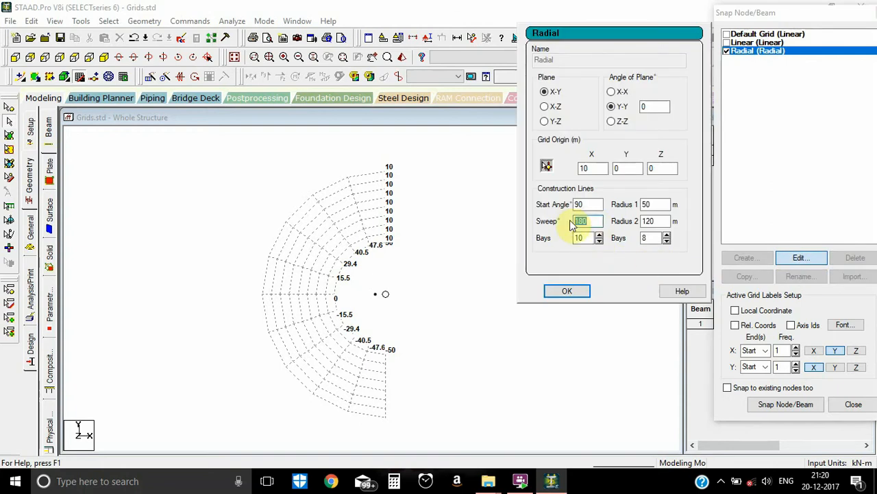
text(360)
click(566, 290)
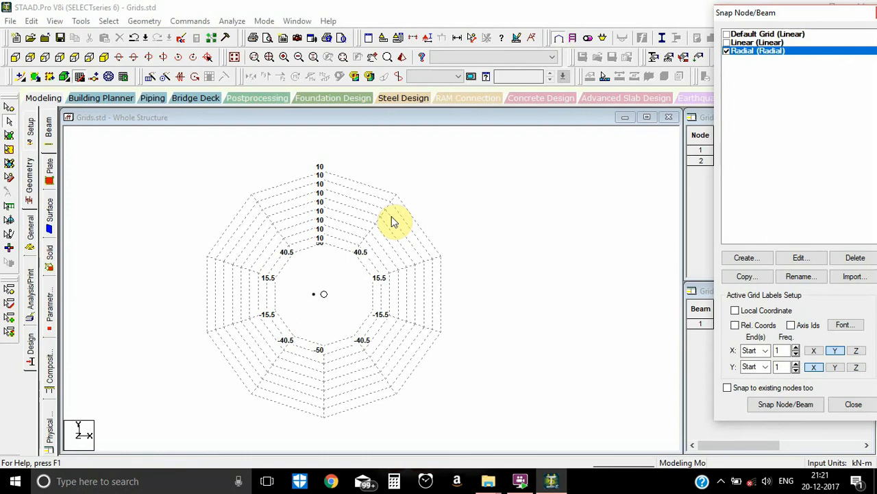
- Edit the Radial grid, raising its sweep bays one at a time to 28 and then lowering them to 26
click(798, 257)
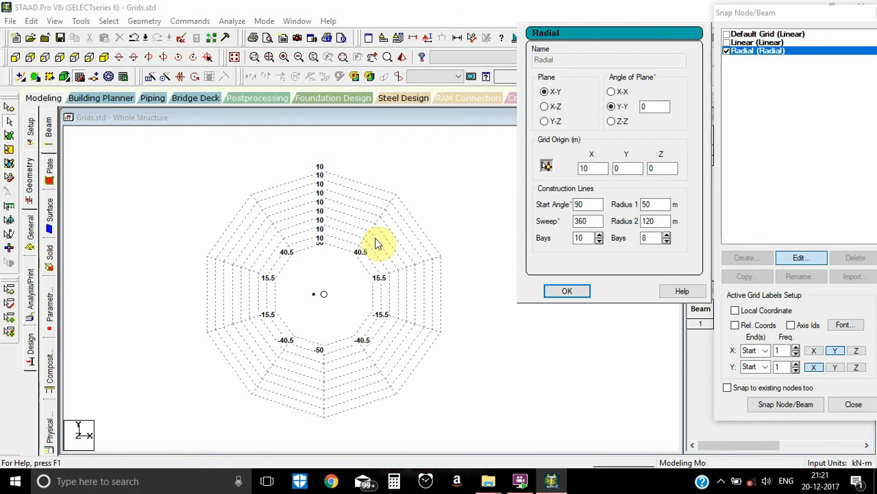
click(600, 234)
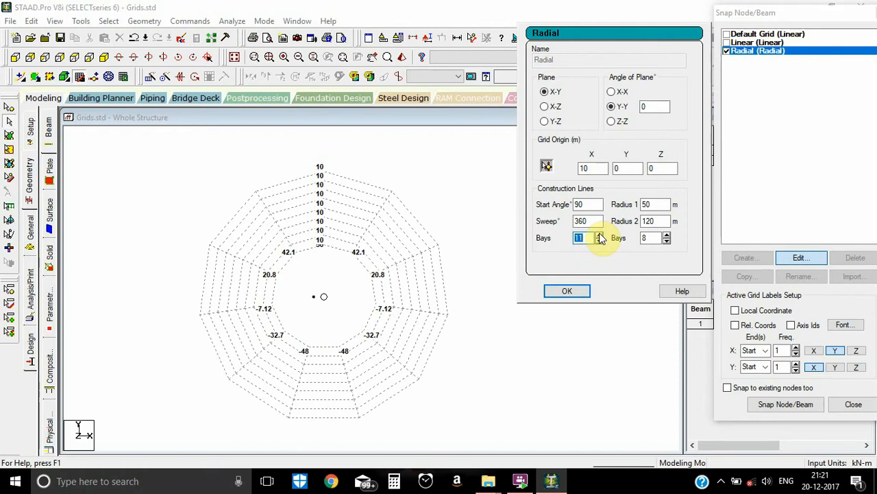
click(600, 234)
click(600, 234)
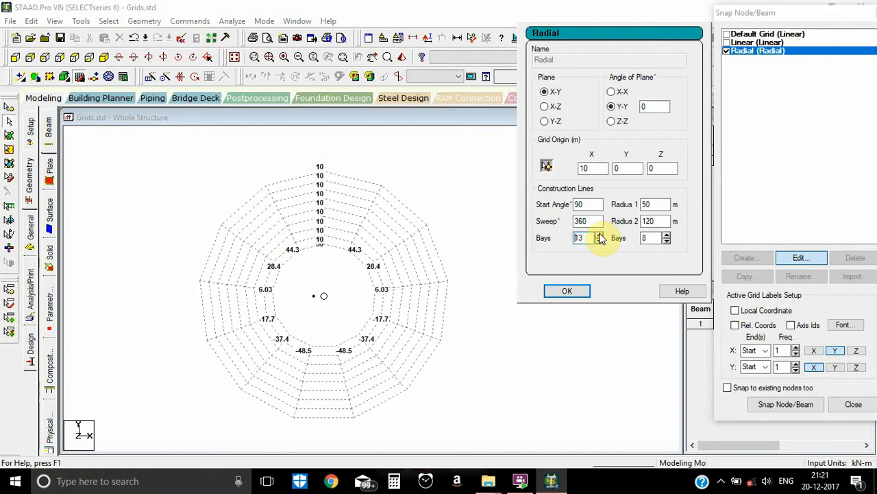
click(600, 234)
click(600, 234)
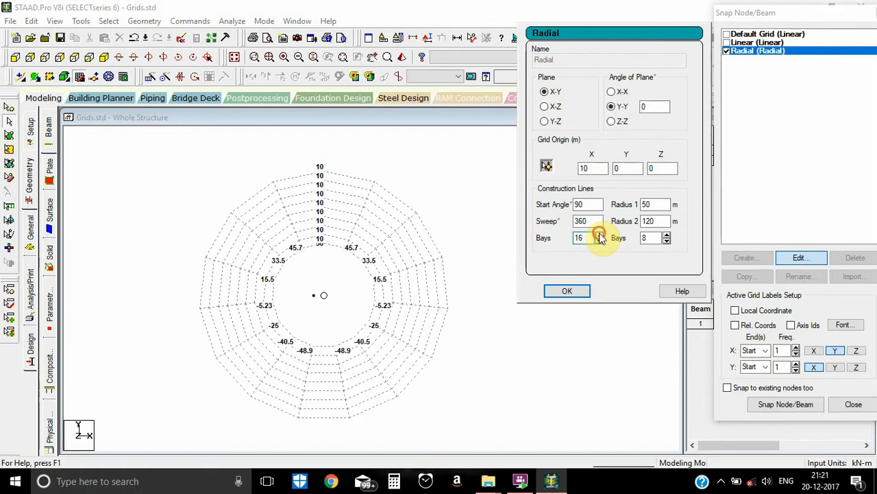
click(600, 234)
click(600, 234)
click(600, 235)
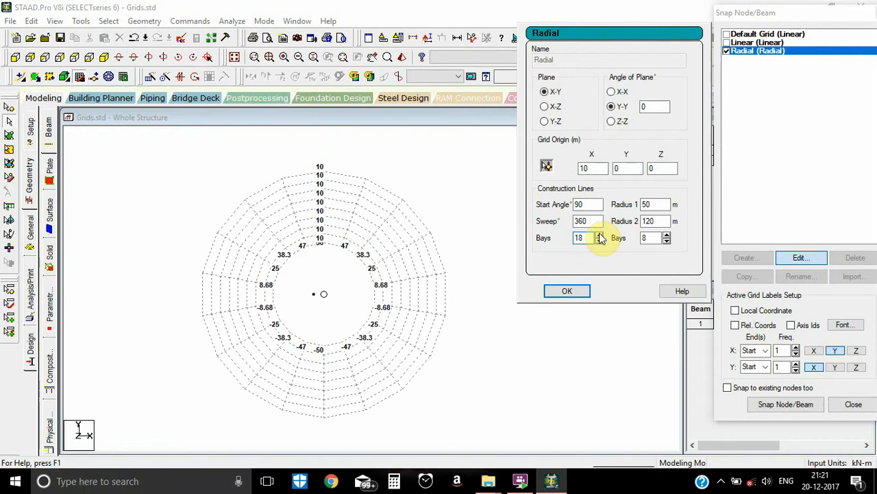
click(600, 234)
click(600, 234)
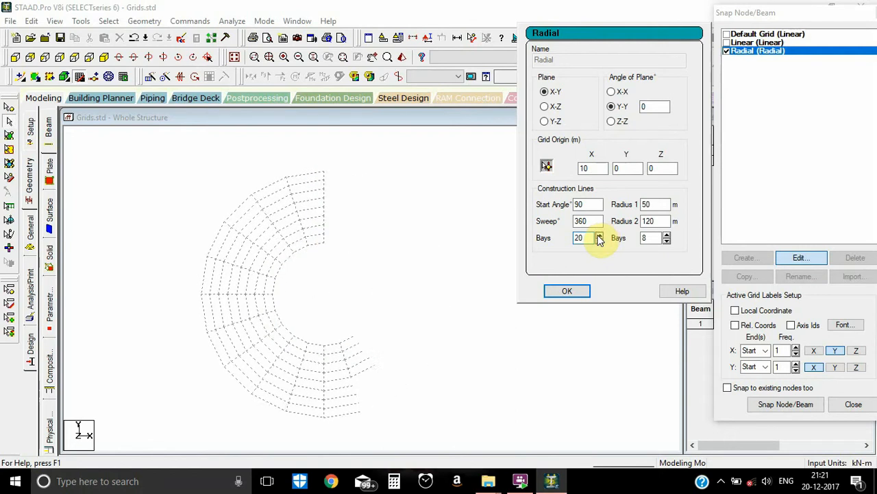
click(600, 235)
click(600, 234)
click(599, 234)
click(600, 235)
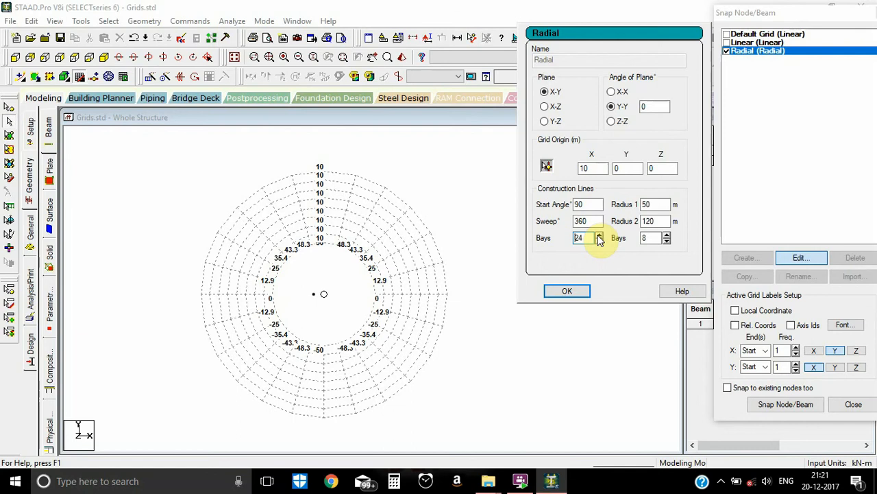
click(600, 234)
click(600, 234)
click(600, 235)
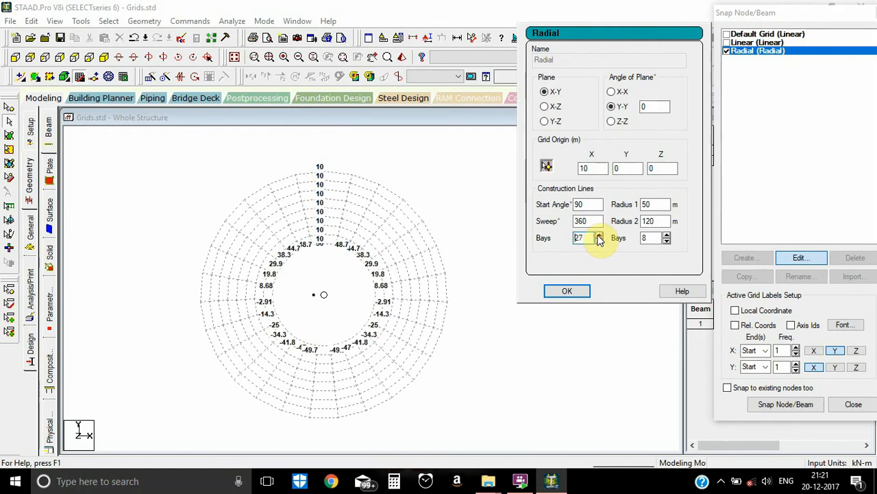
click(600, 234)
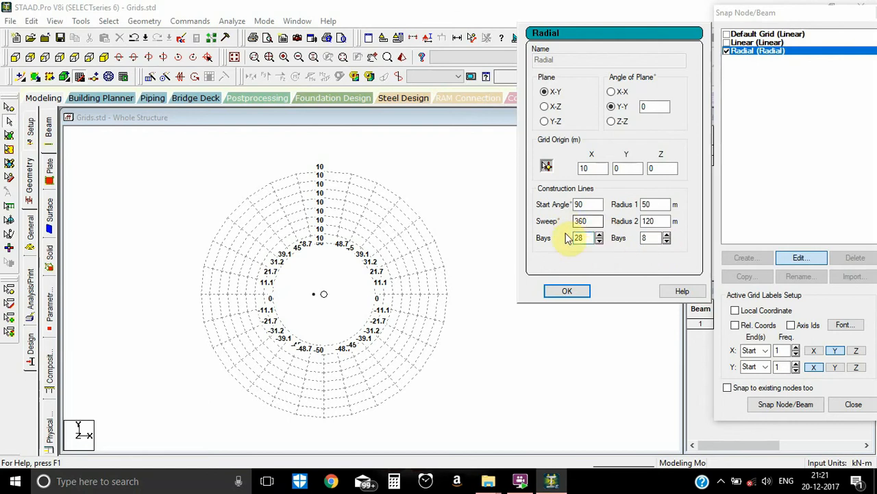
click(599, 242)
click(599, 241)
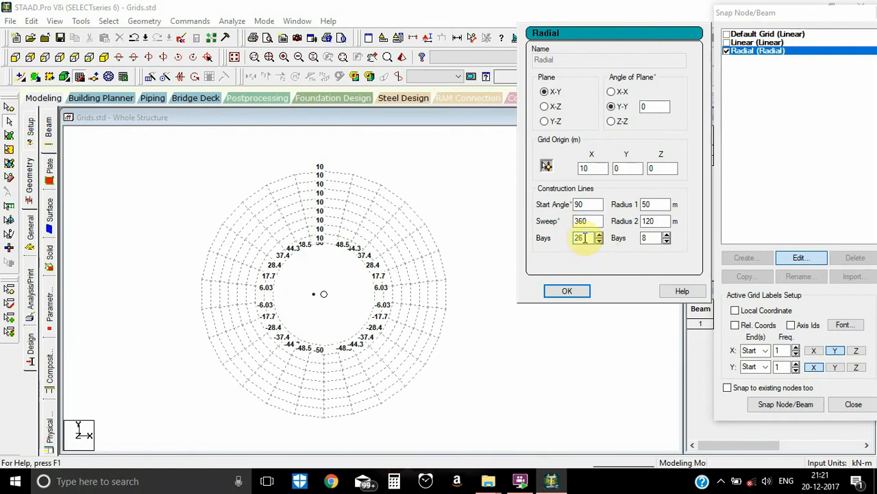
- Set both the sweep bays and the radius bays of the Radial grid to 3
double_click(582, 238)
text(3)
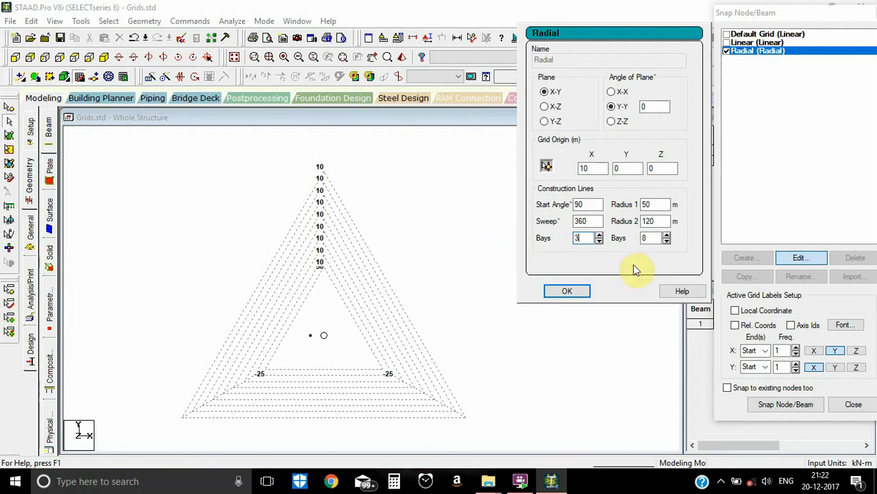
double_click(647, 238)
text(3)
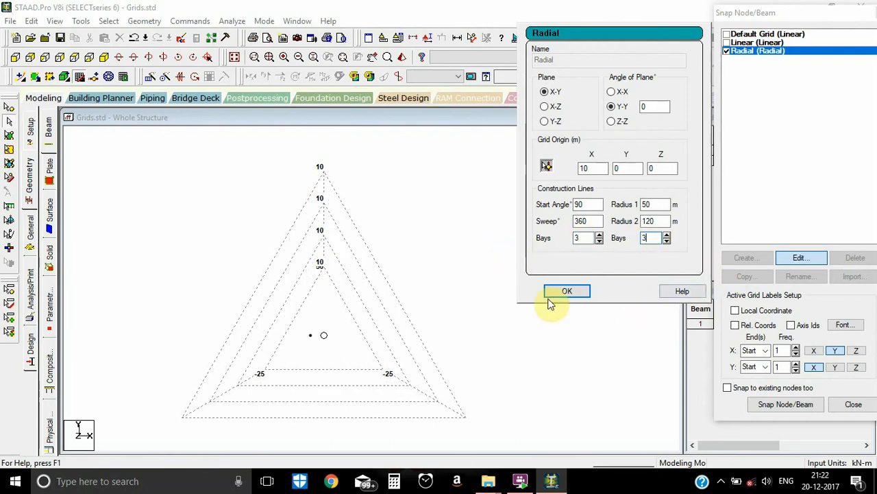
- Try to set both the sweep bays and the radius bays of the Radial grid to 100 and apply them
double_click(581, 237)
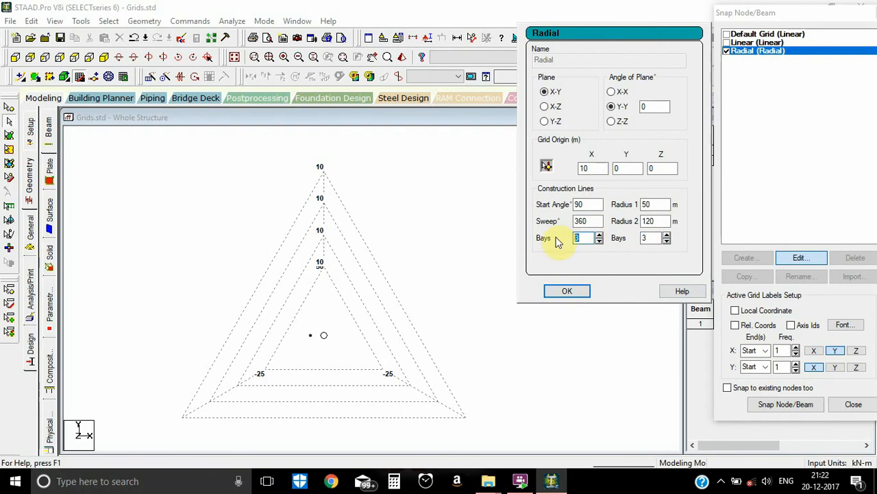
text(100)
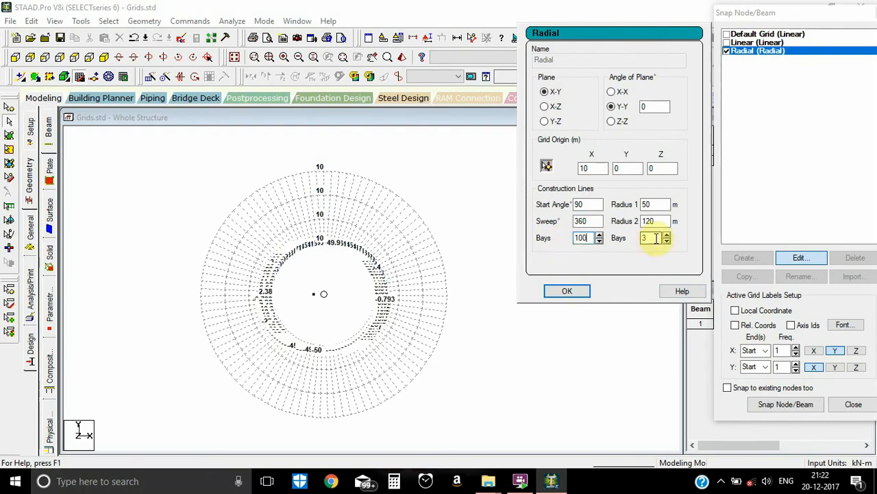
double_click(656, 238)
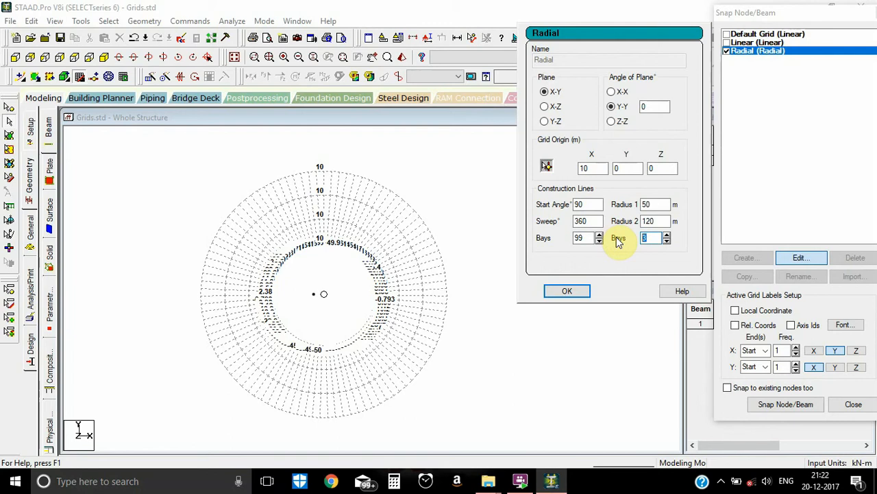
text(100)
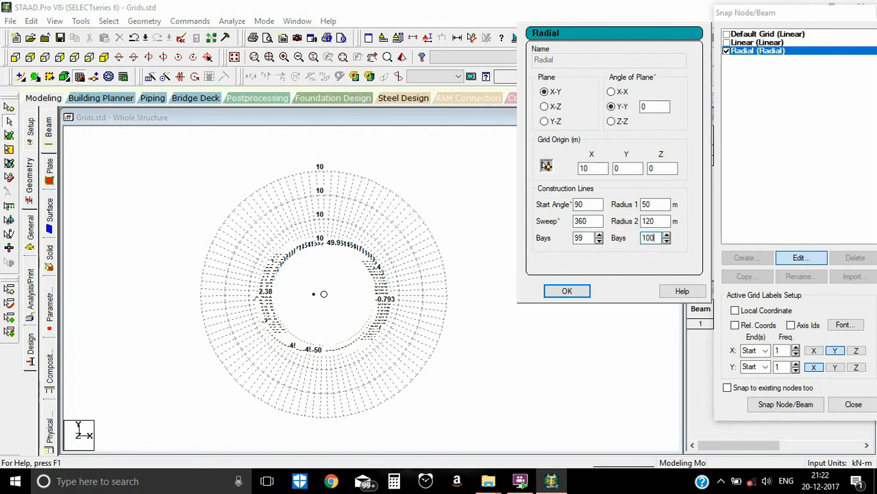
key(Tab)
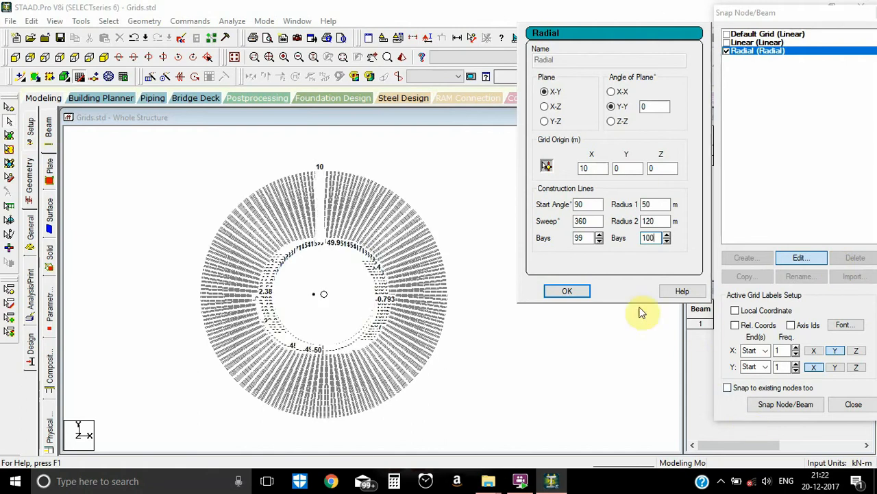
click(564, 292)
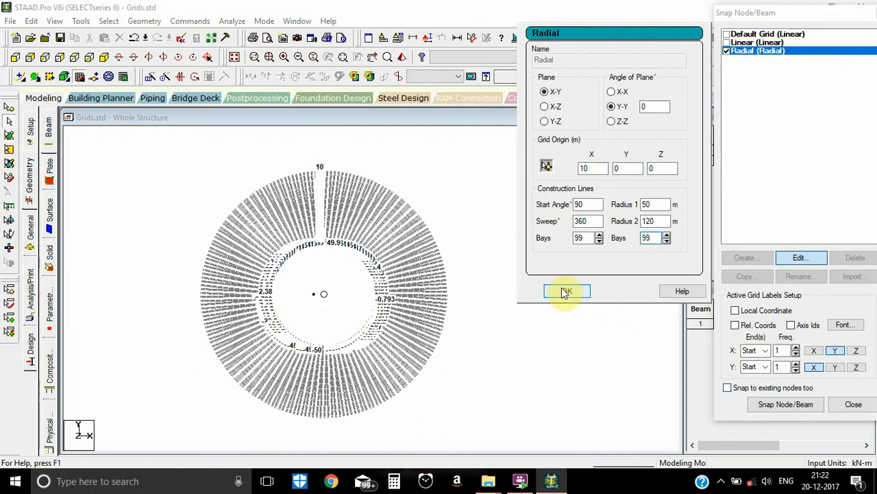
click(578, 293)
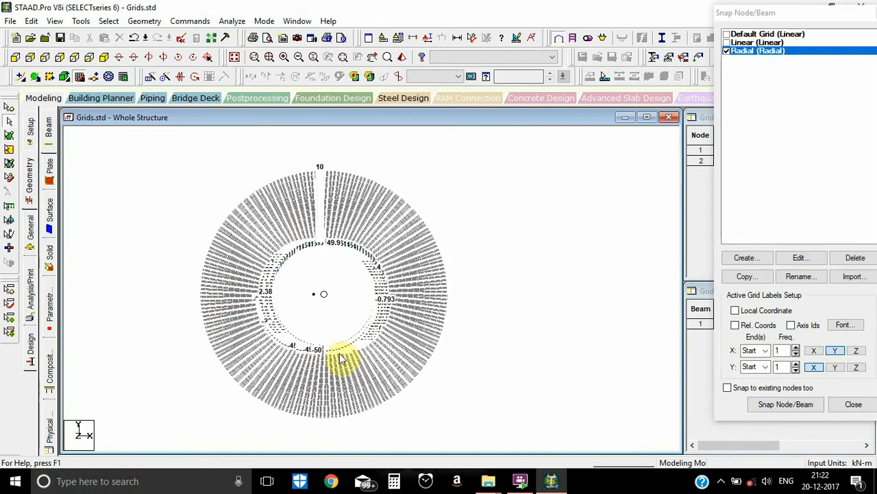
- Edit the Radial grid again, setting both its sweep bays and its radius bays to 15, and apply the change
click(794, 266)
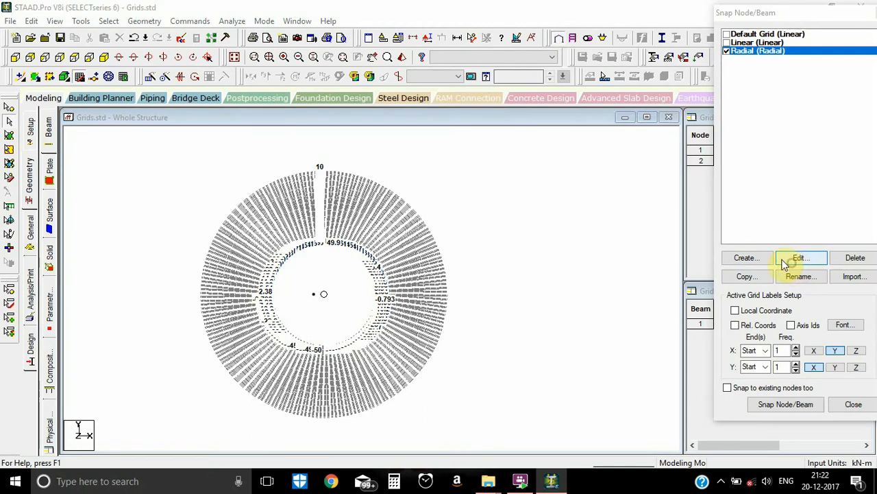
click(583, 237)
drag(587, 237, 558, 245)
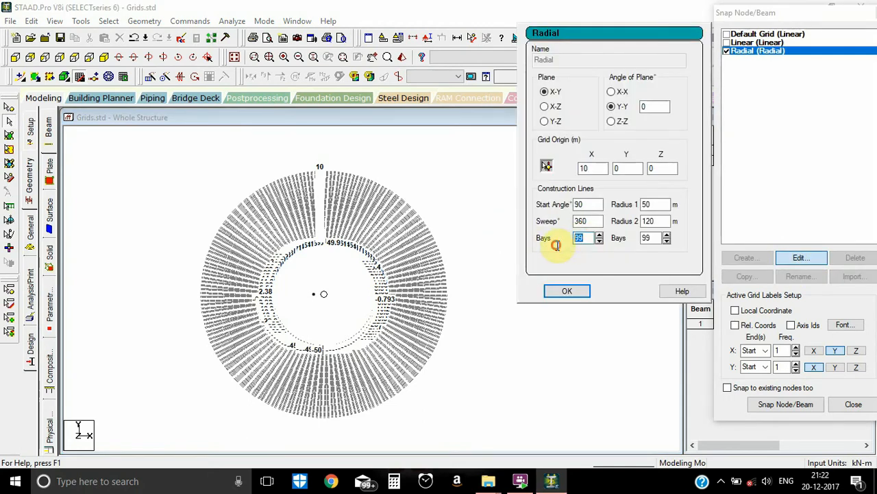
text(15)
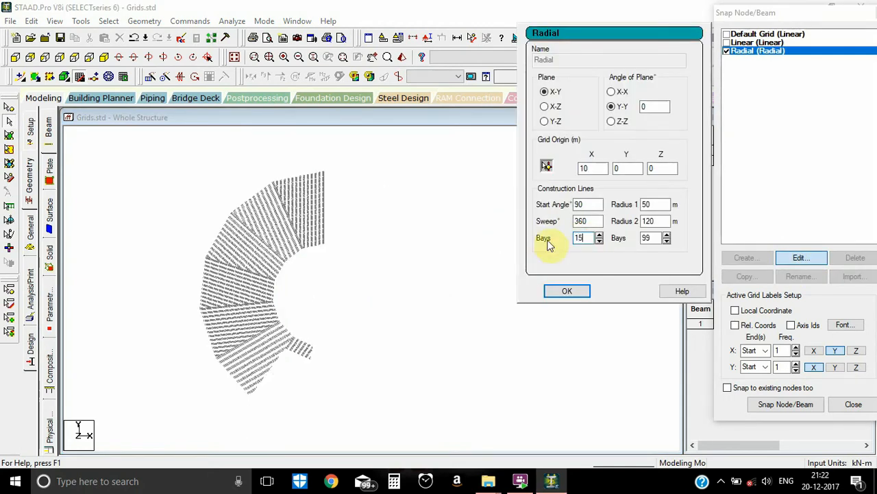
drag(655, 238, 628, 243)
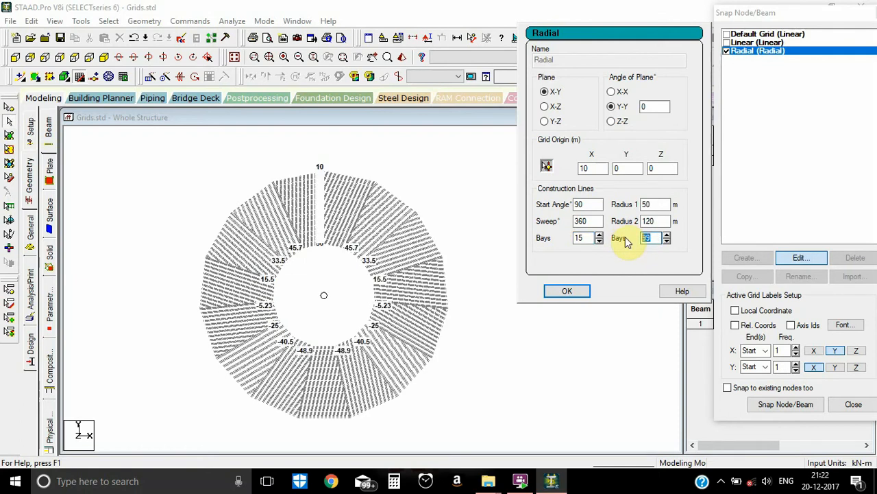
text(15)
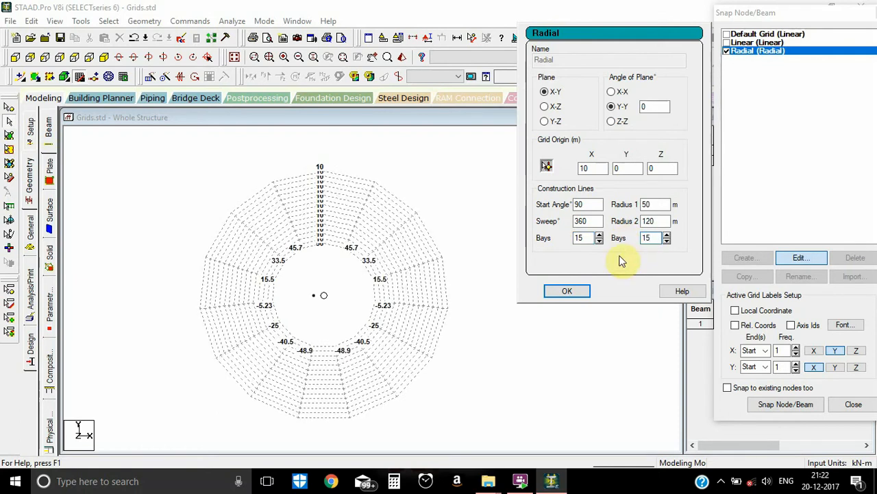
click(567, 290)
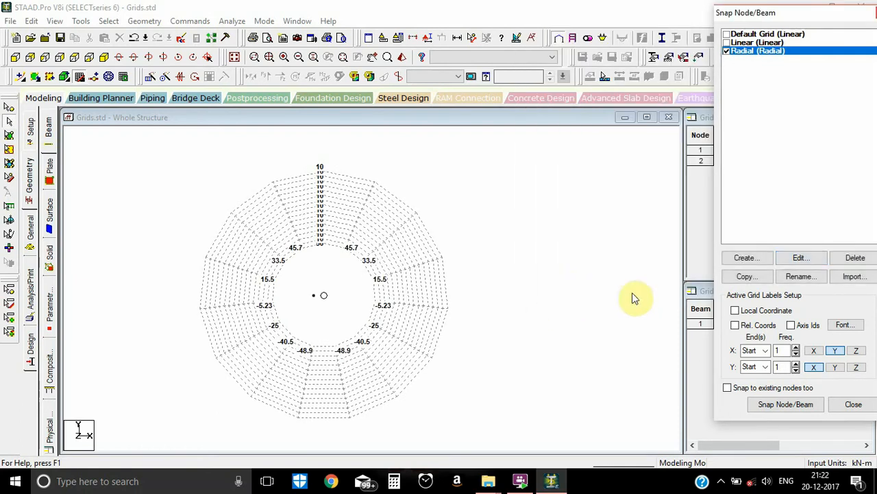
scroll(655, 233, down, 2)
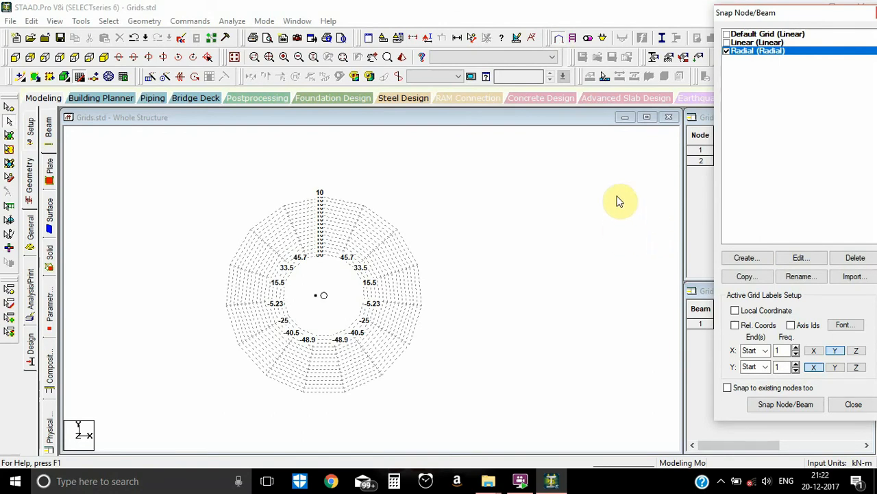
- Make the Linear grid the active snap grid and open its settings for editing
click(750, 42)
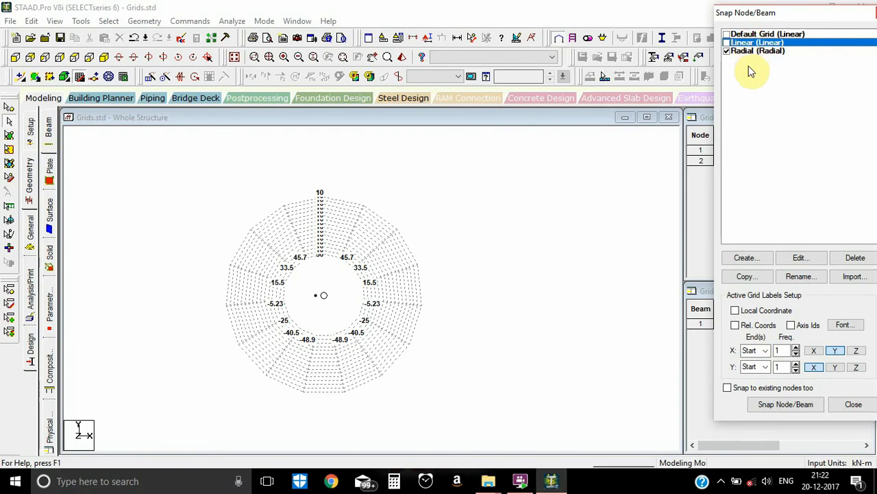
click(727, 43)
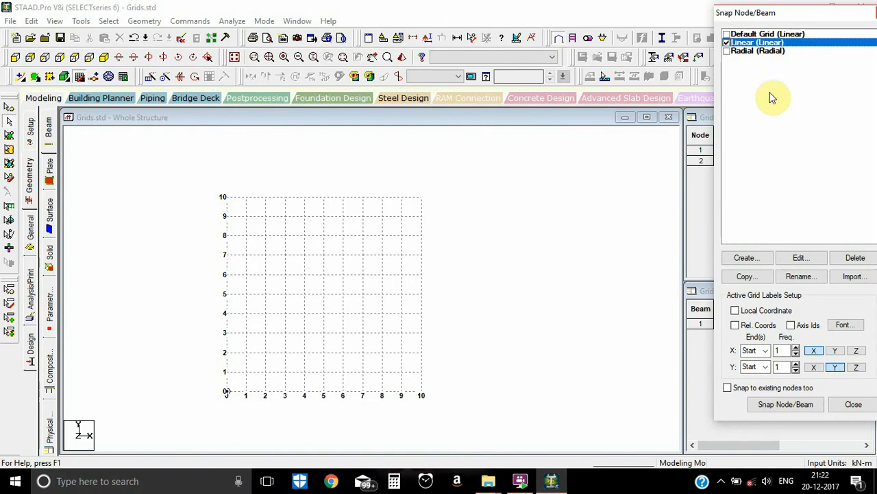
click(811, 260)
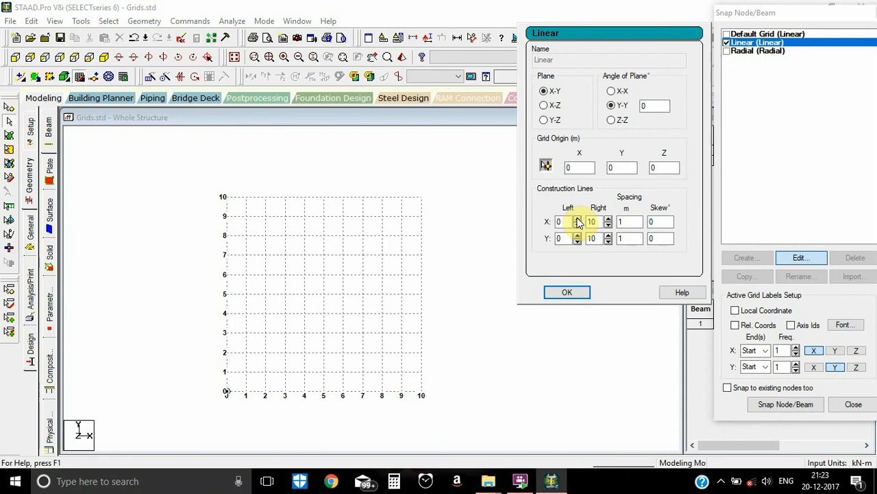
- Set the Linear grid's X construction lines to 2 on the left and 13 on the right
click(578, 218)
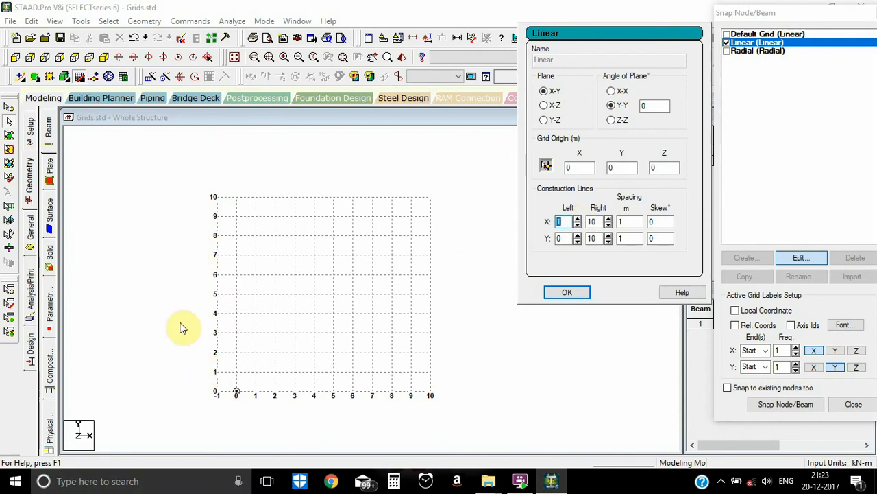
click(235, 392)
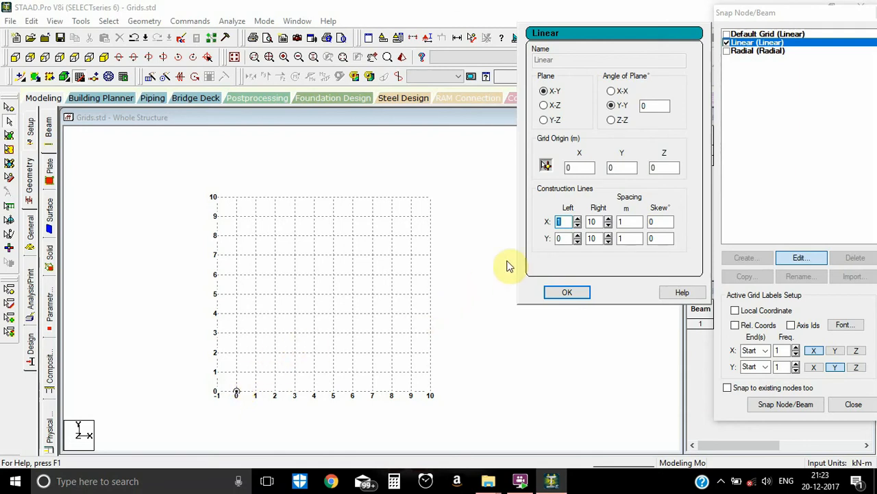
click(577, 218)
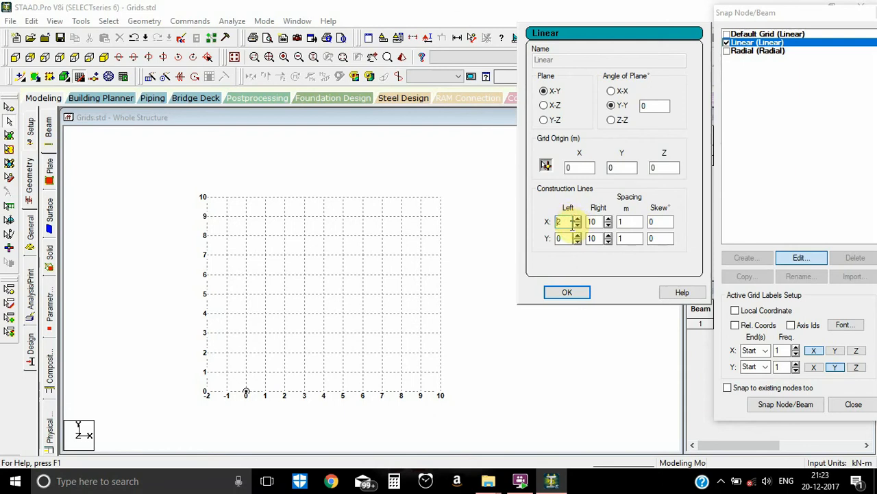
click(608, 219)
click(608, 219)
click(608, 219)
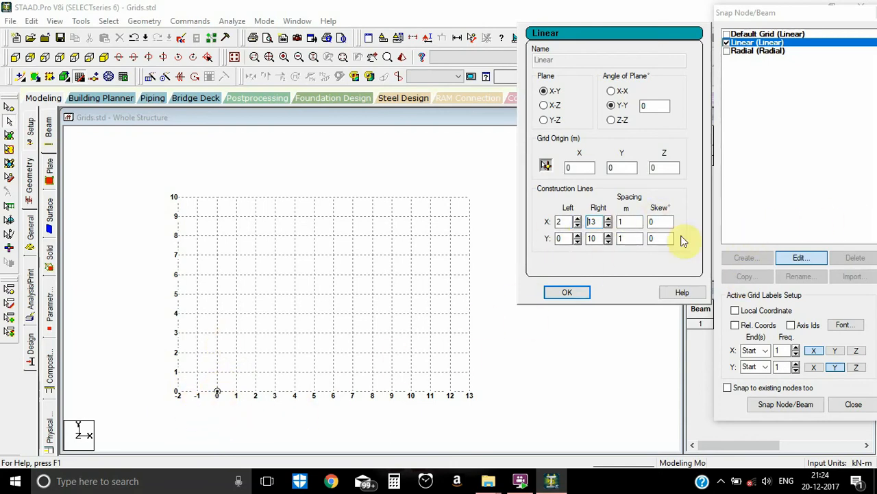
- Set the Linear grid's Y construction lines to 4 for Left and 14 for Right
click(578, 236)
click(578, 235)
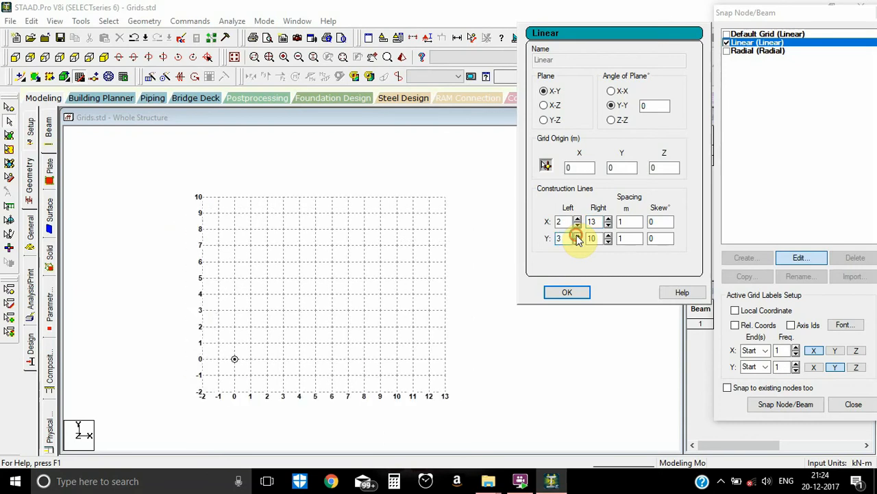
click(578, 236)
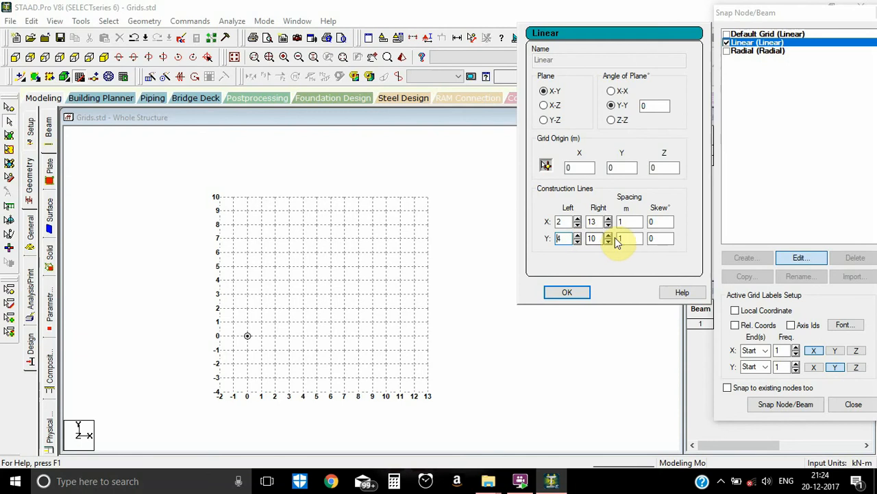
click(608, 236)
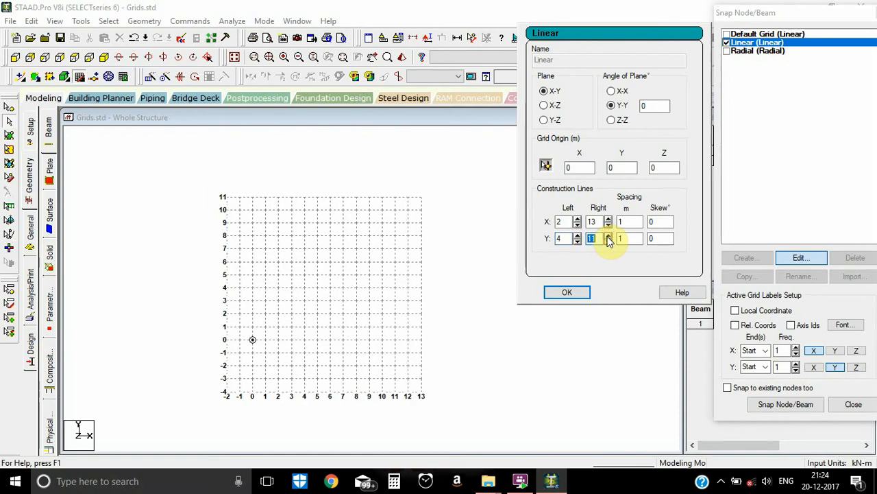
click(608, 236)
click(608, 236)
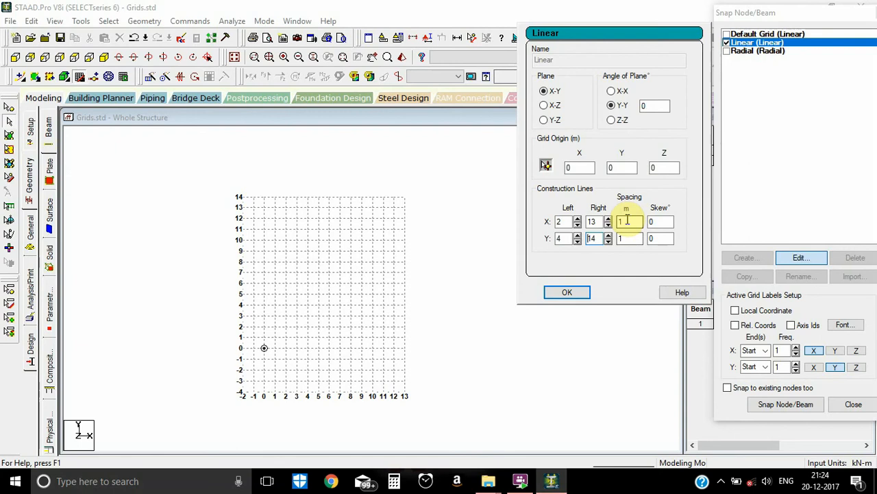
- Set the Linear grid's X construction line spacing to 2 m and apply it
scroll(264, 403, up, 2)
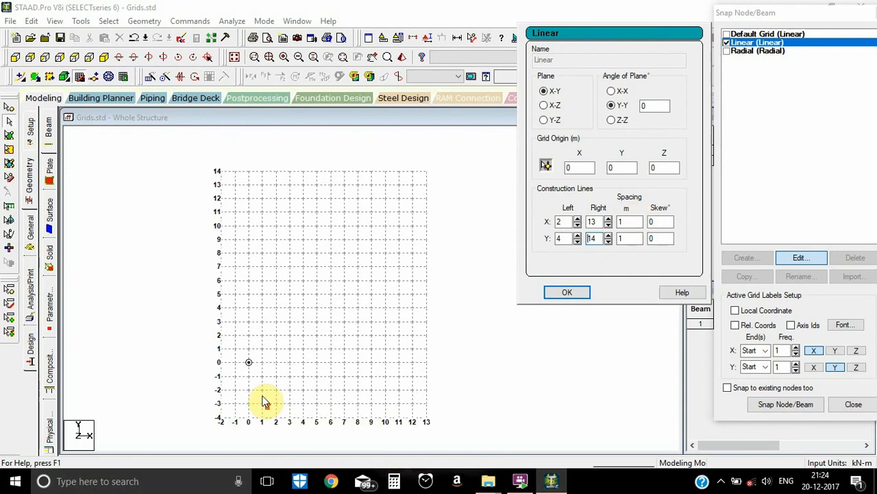
scroll(254, 394, up, 2)
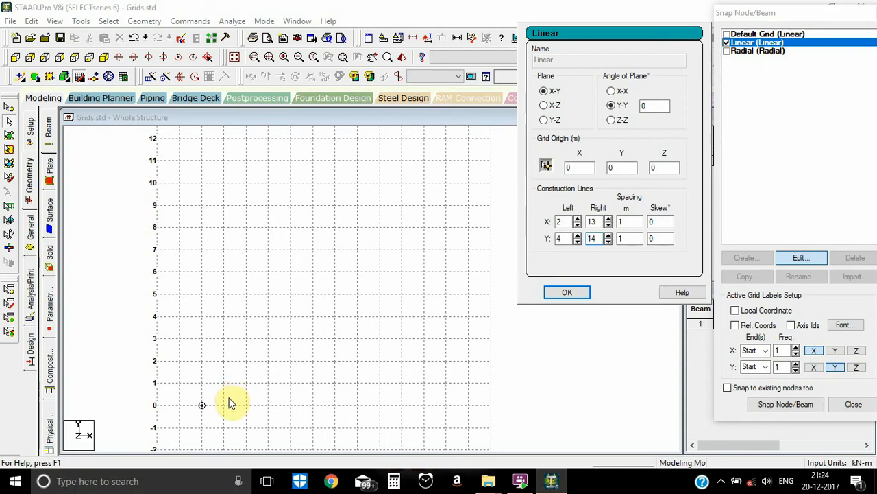
double_click(631, 221)
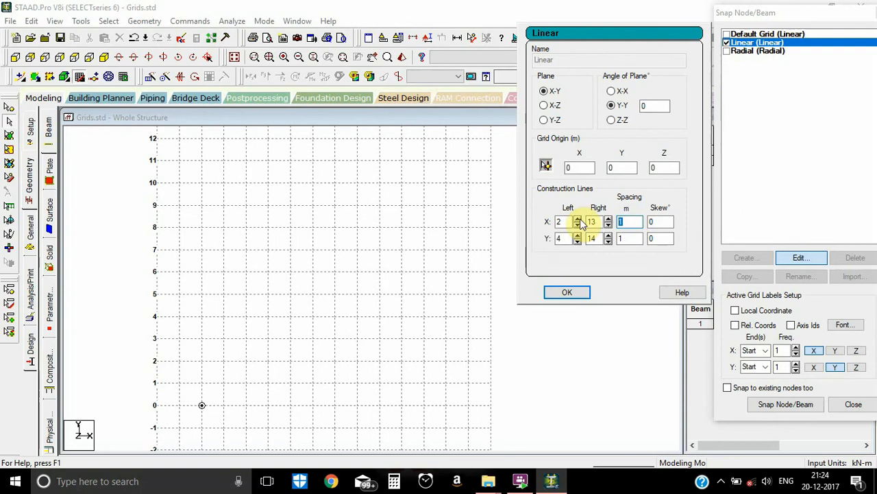
text(2)
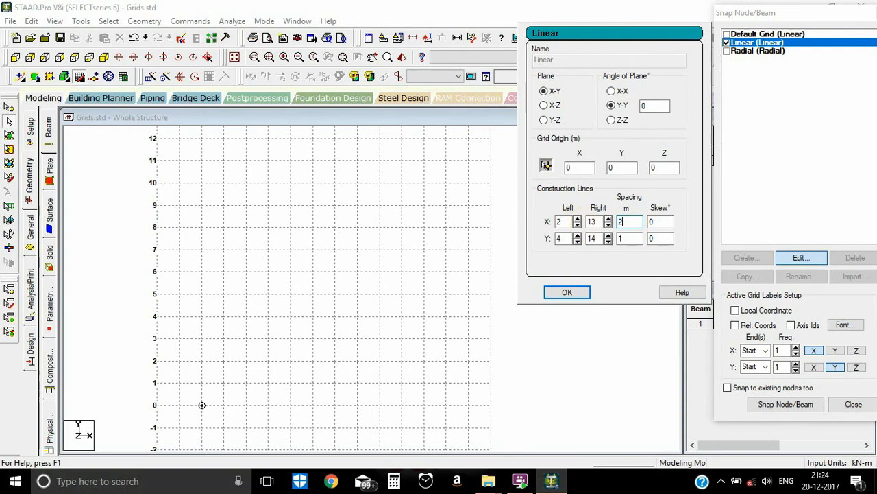
click(580, 291)
scroll(284, 363, down, 5)
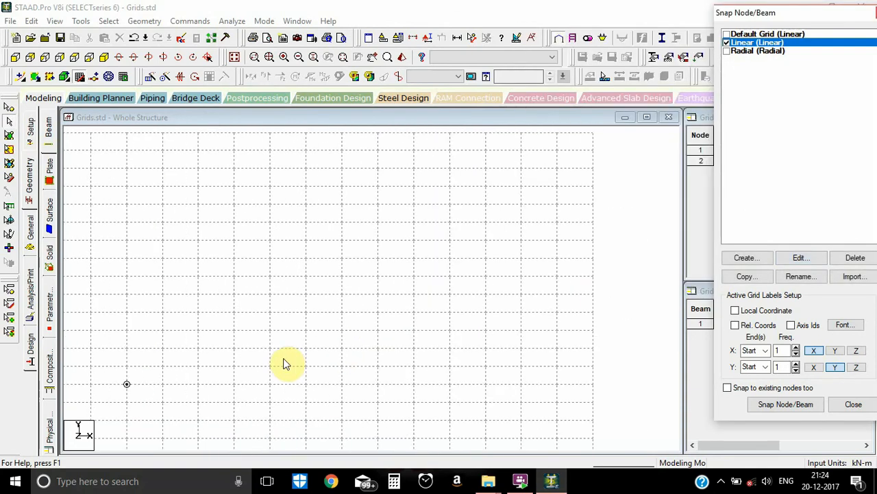
middle_drag(249, 372, 381, 324)
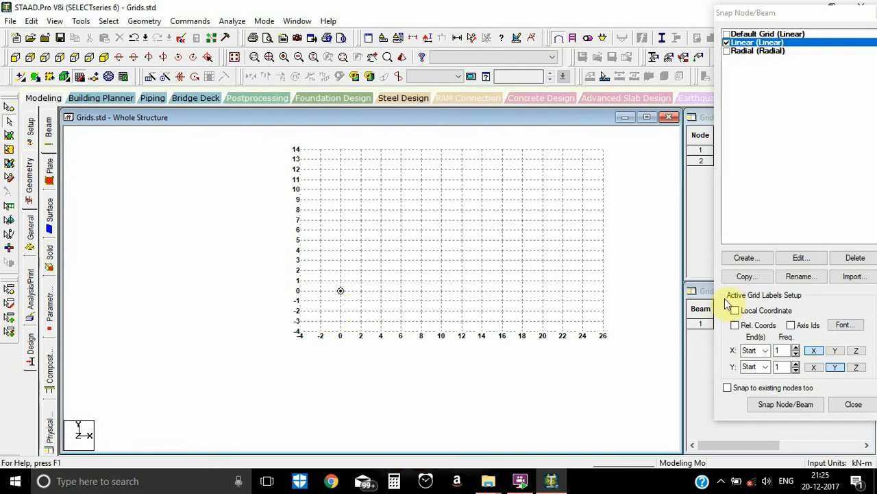
- Edit the Linear grid again, setting its Y construction line spacing to 4 m, and apply it
click(799, 257)
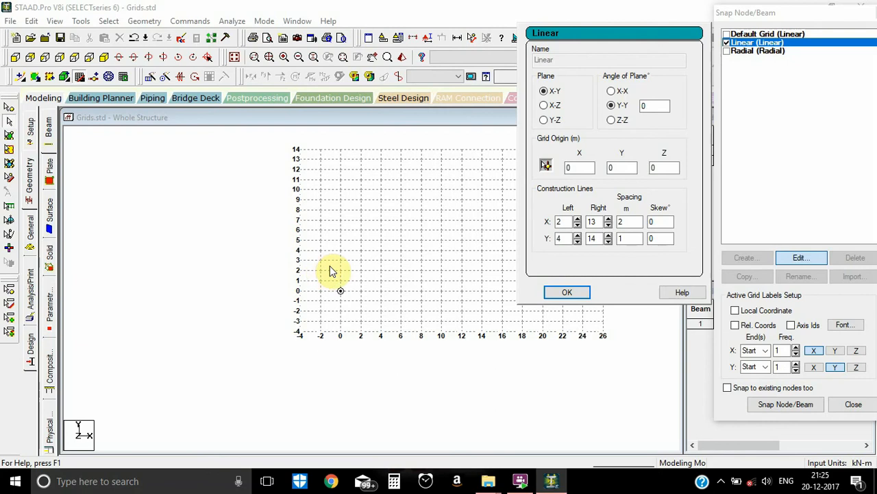
double_click(629, 238)
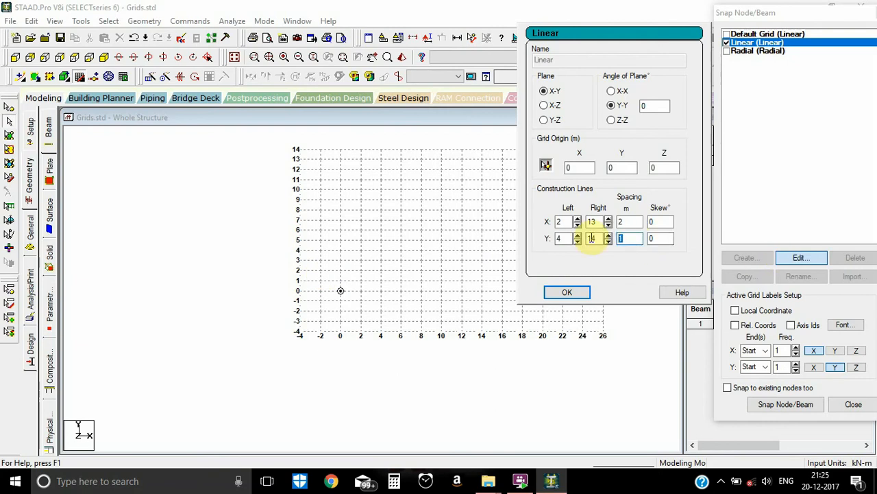
text(4)
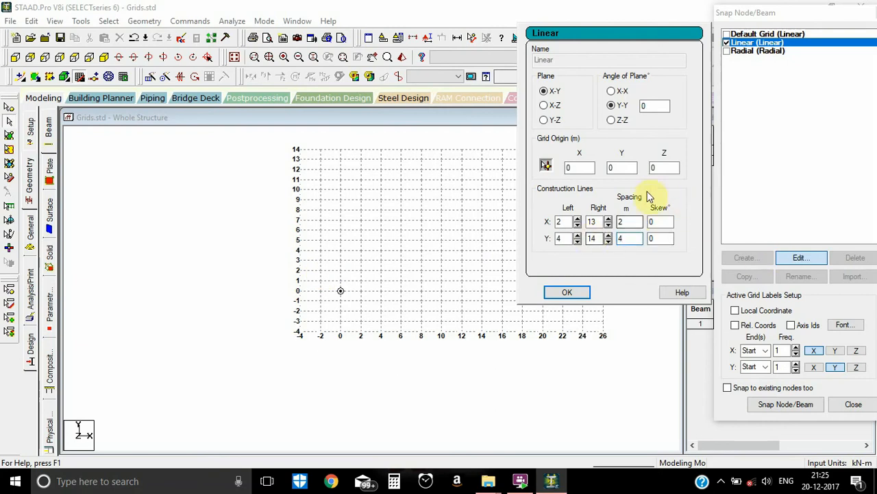
click(561, 298)
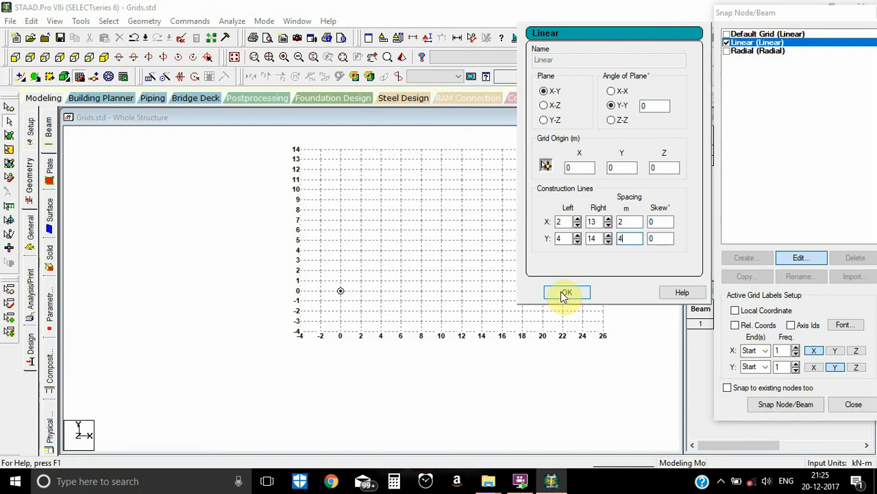
- Apply the Linear grid's changes and reopen it to set both the X and Y construction line spacing to 1 m
click(564, 295)
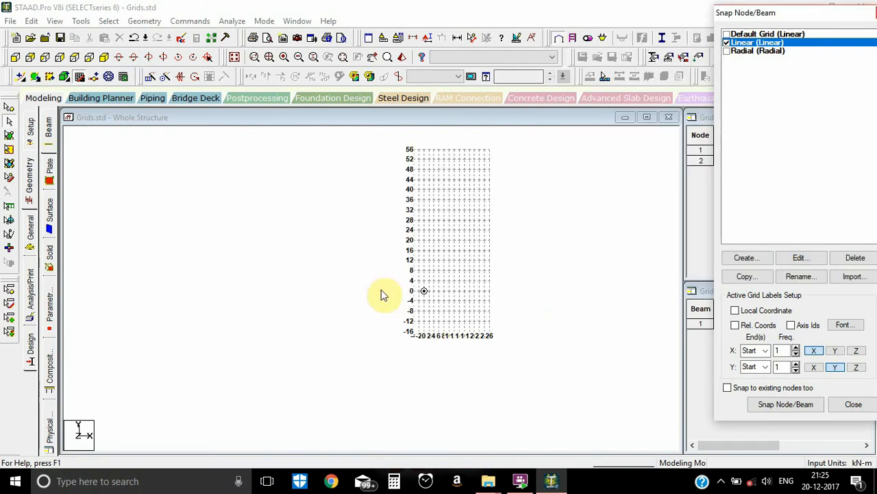
click(800, 259)
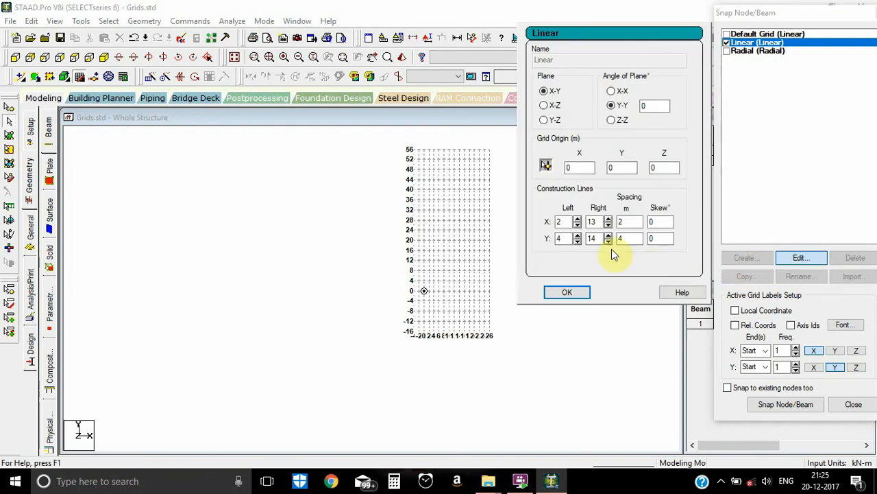
double_click(625, 221)
text(1)
double_click(629, 239)
text(1)
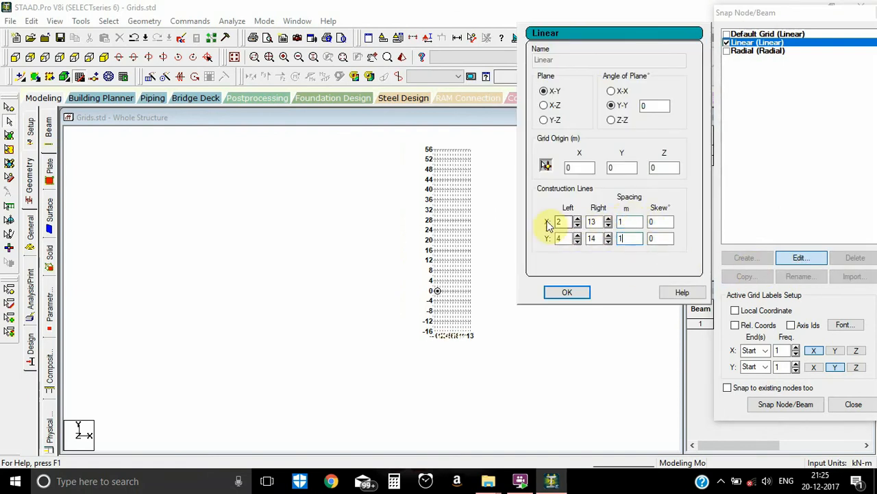
- Set the Linear grid's Left construction lines to 0 for both X and Y
click(578, 225)
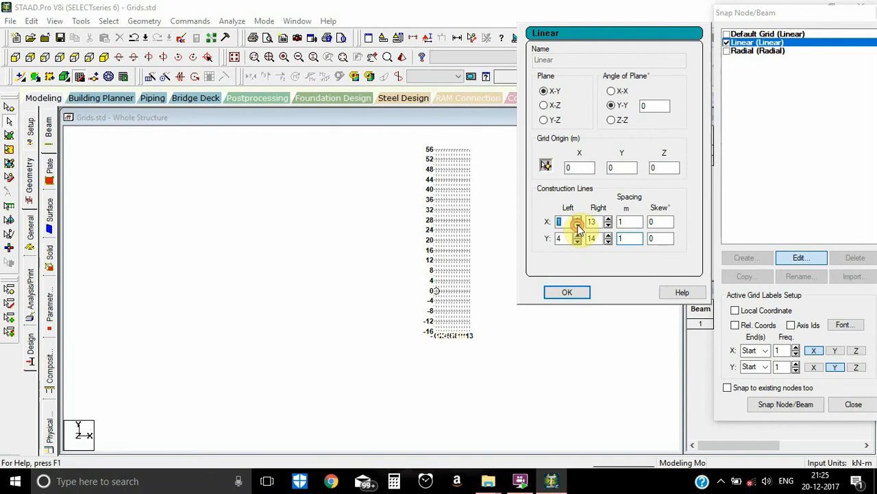
click(578, 225)
click(575, 237)
click(575, 237)
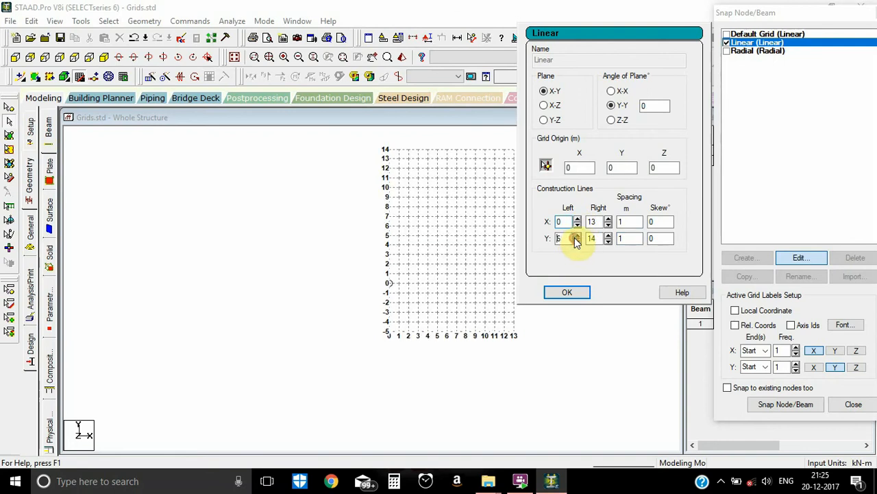
click(575, 237)
click(575, 237)
click(575, 237)
click(575, 237)
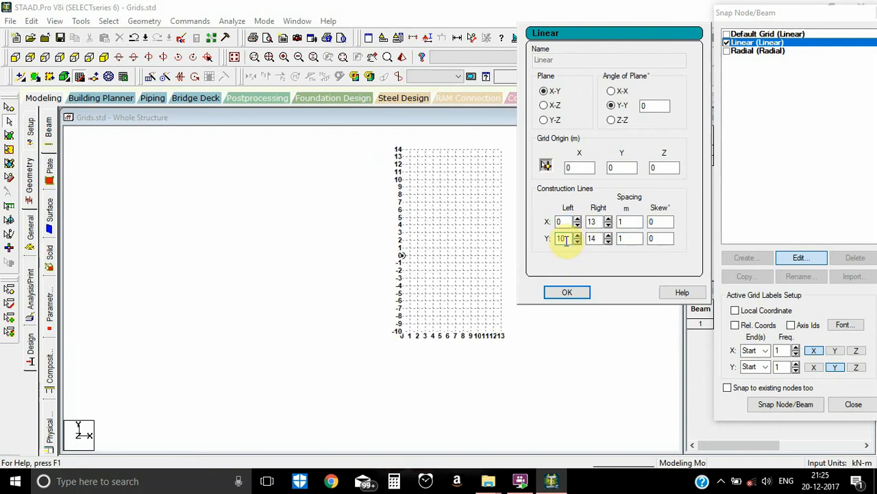
drag(566, 238, 547, 240)
text(0)
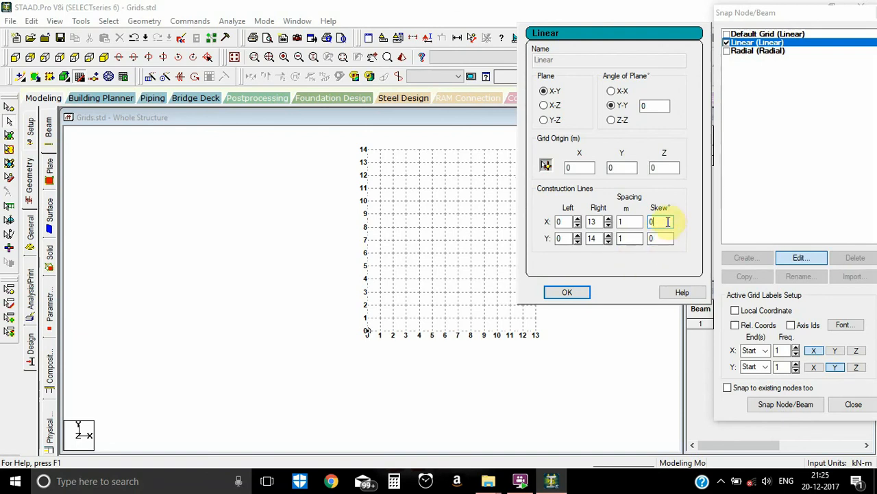
- Set the Linear grid's X construction line skew to 30° and apply it
double_click(658, 223)
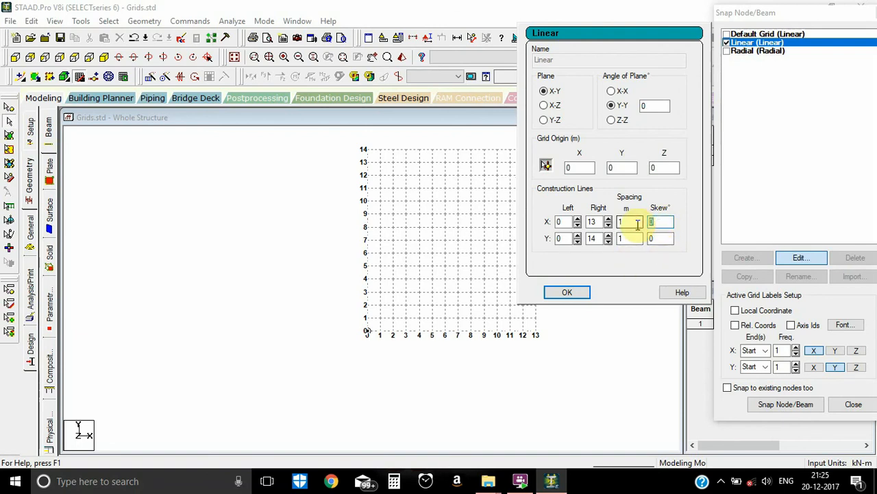
text(30)
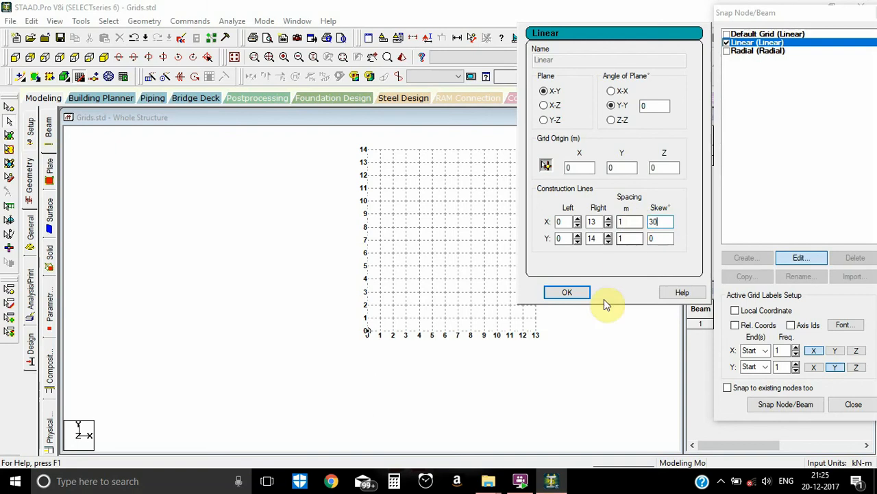
click(567, 292)
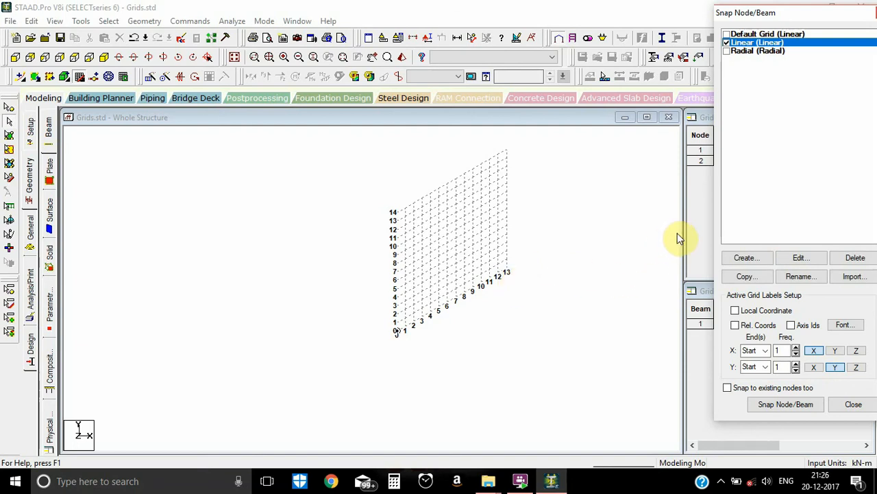
- Edit the Linear grid again, setting the X skew to 0° and the Y skew to 30°, and apply it
click(820, 264)
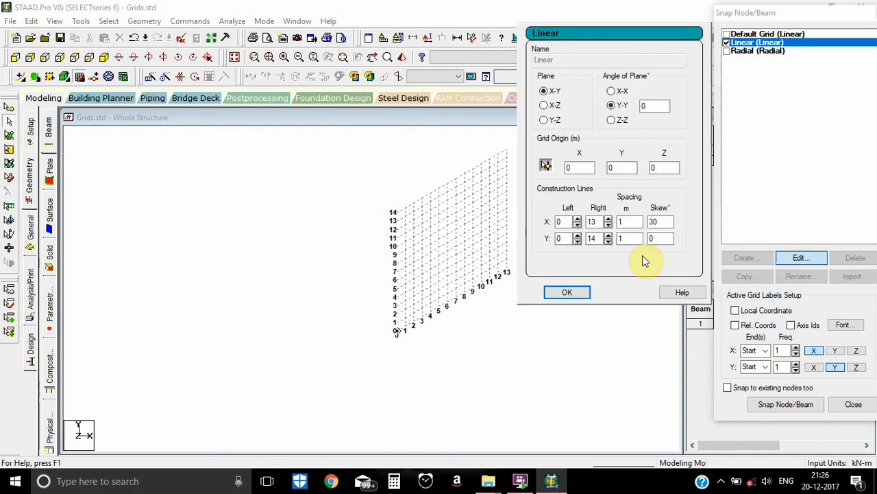
double_click(659, 222)
text(0)
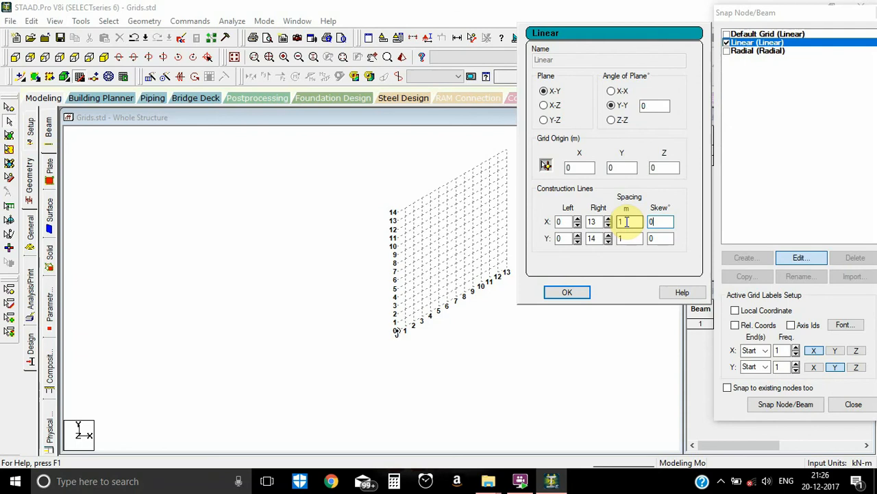
double_click(659, 239)
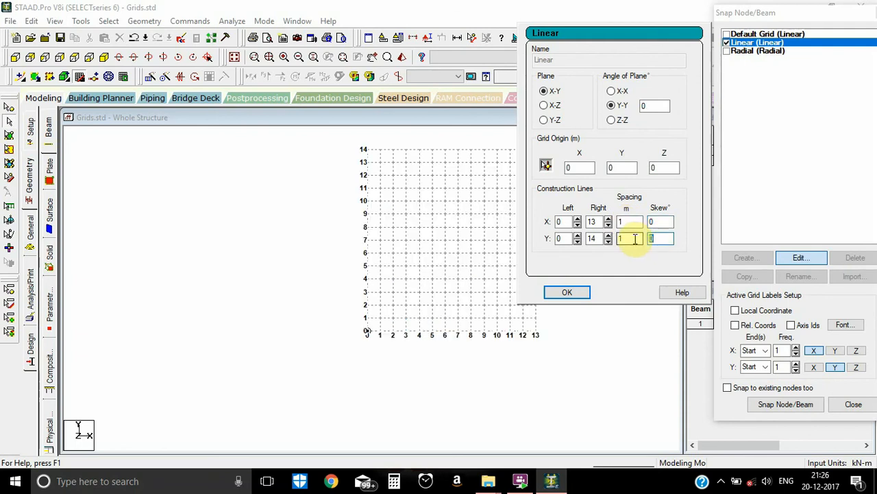
text(30)
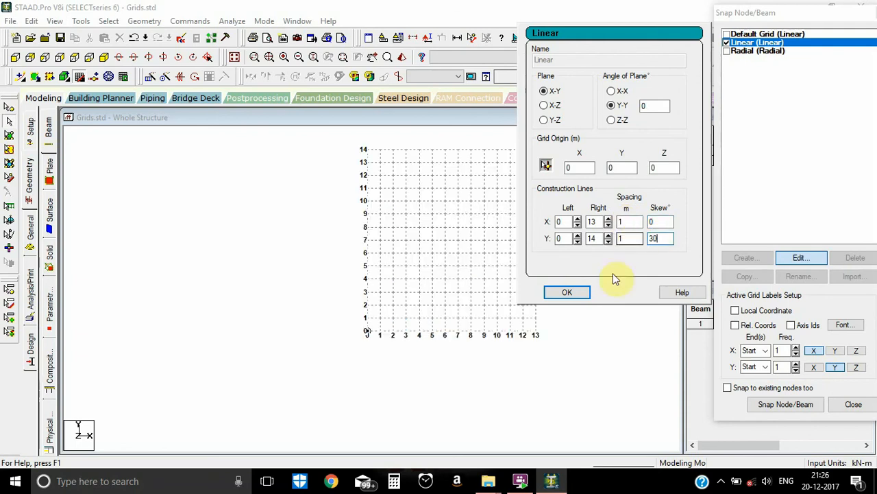
click(579, 293)
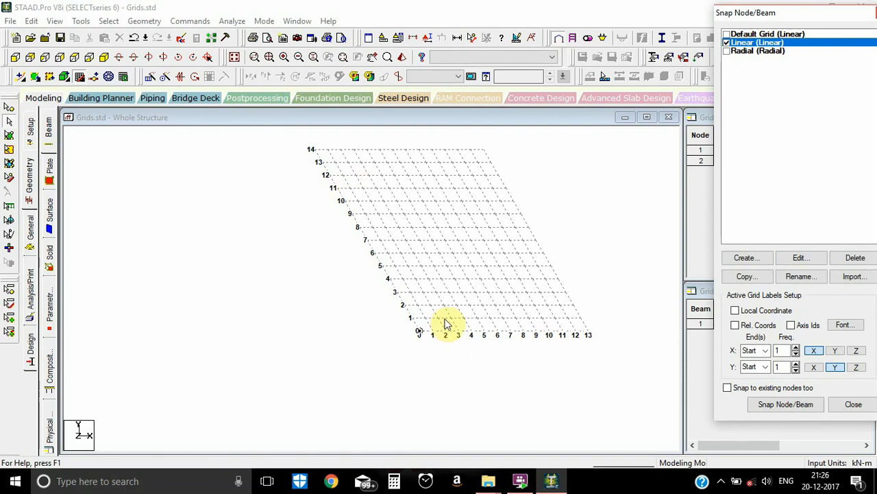
- Edit the Linear grid to set its Y construction line skew back to 0° and apply the change
click(801, 258)
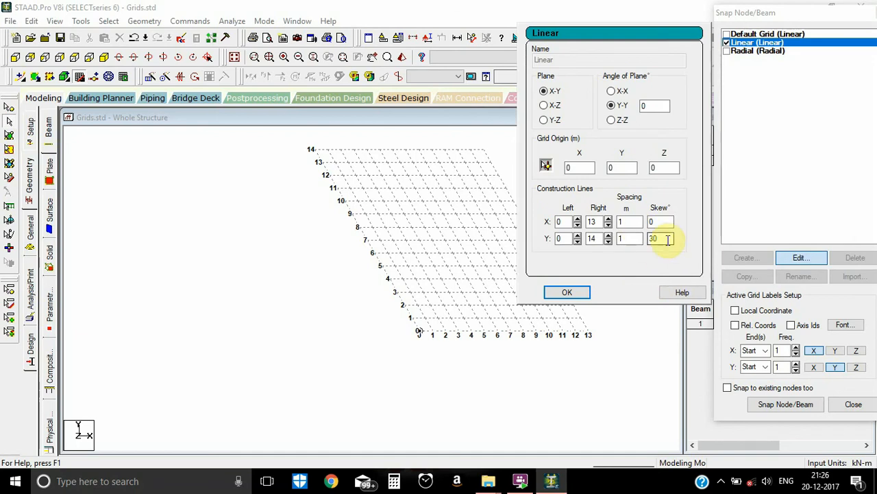
double_click(668, 240)
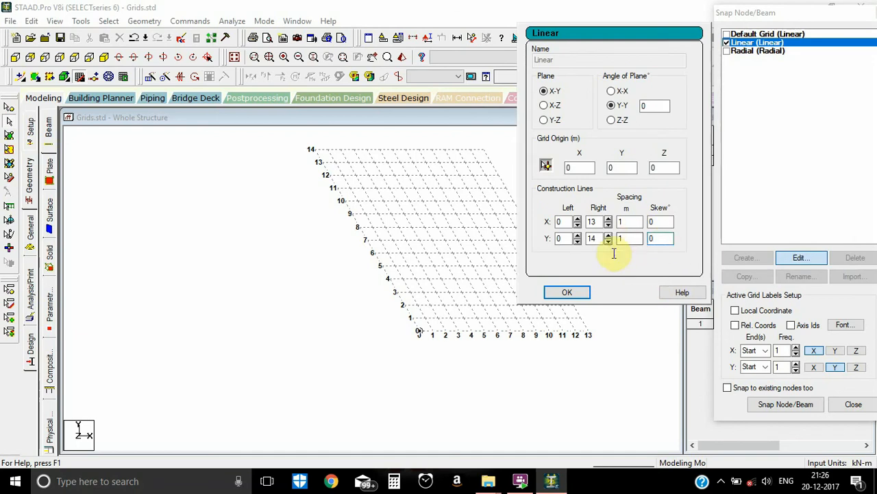
click(567, 292)
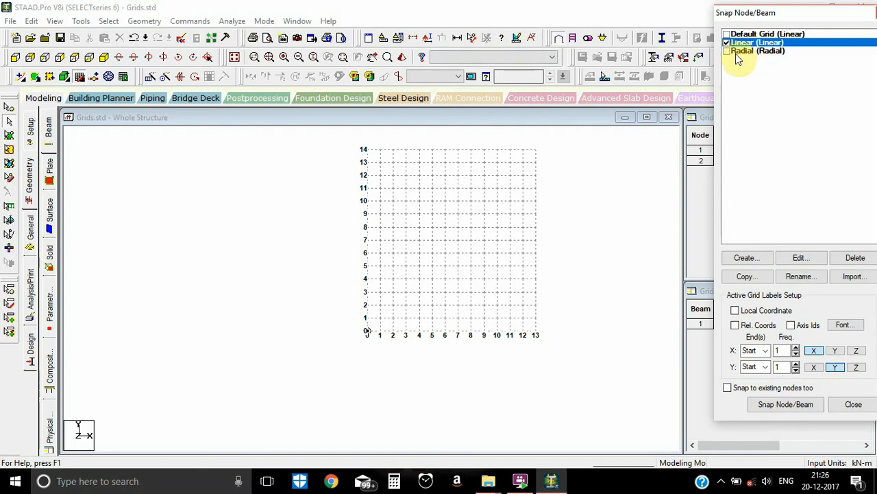
- Start creating a new snap grid and choose Irregular as its type
click(747, 259)
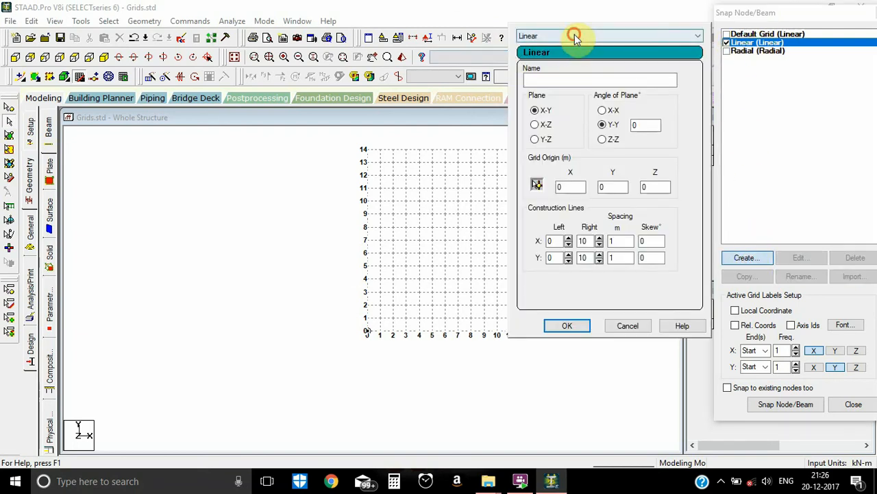
click(575, 36)
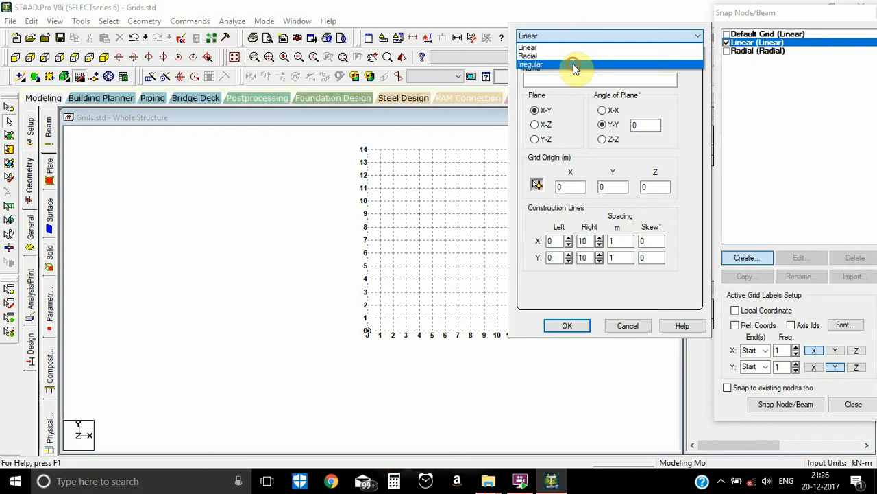
click(573, 64)
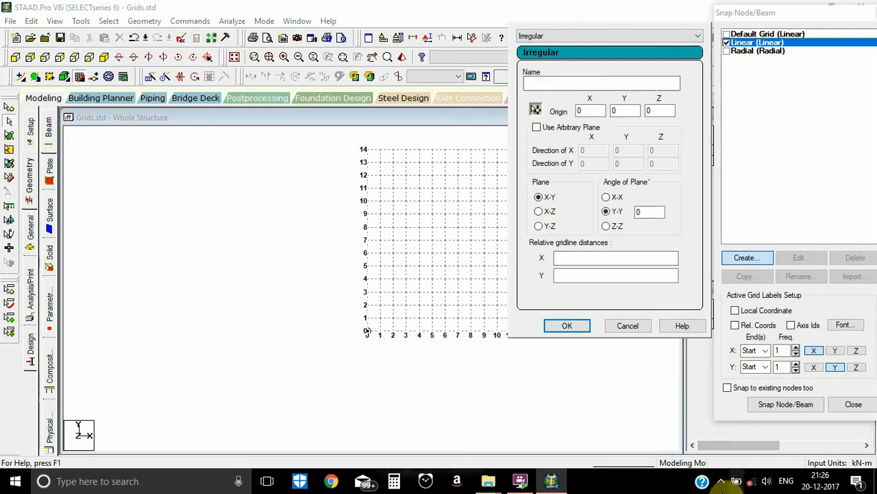